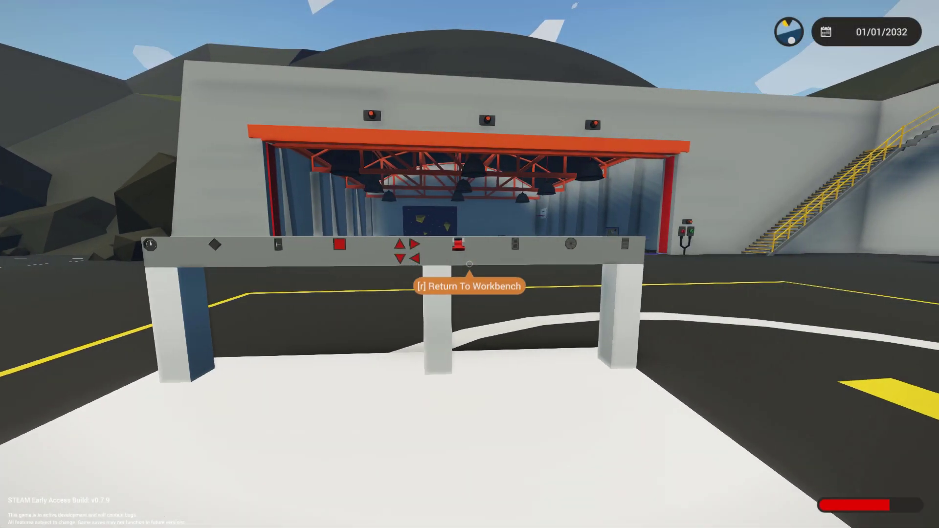
- Look over the full row of instruments and buttons mounted on the beam of the test platform
key(a)
key(d)
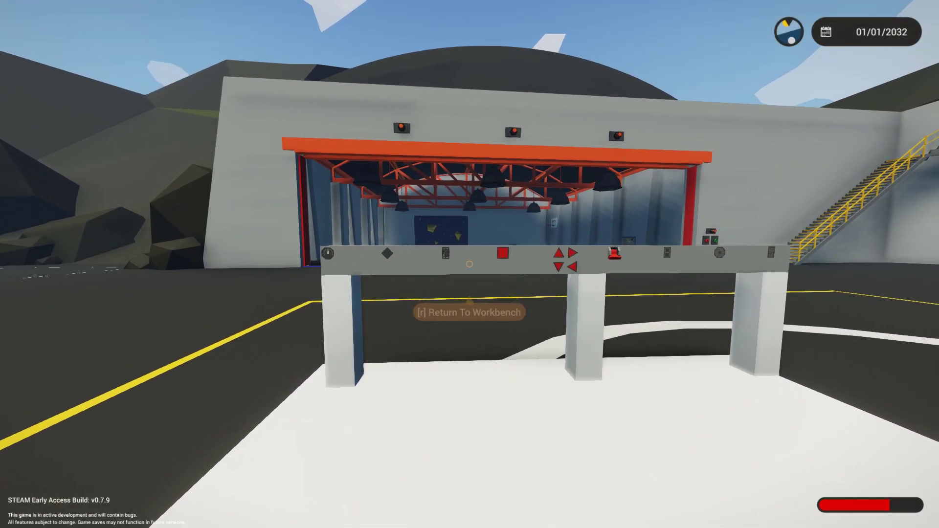
key(d)
key(a)
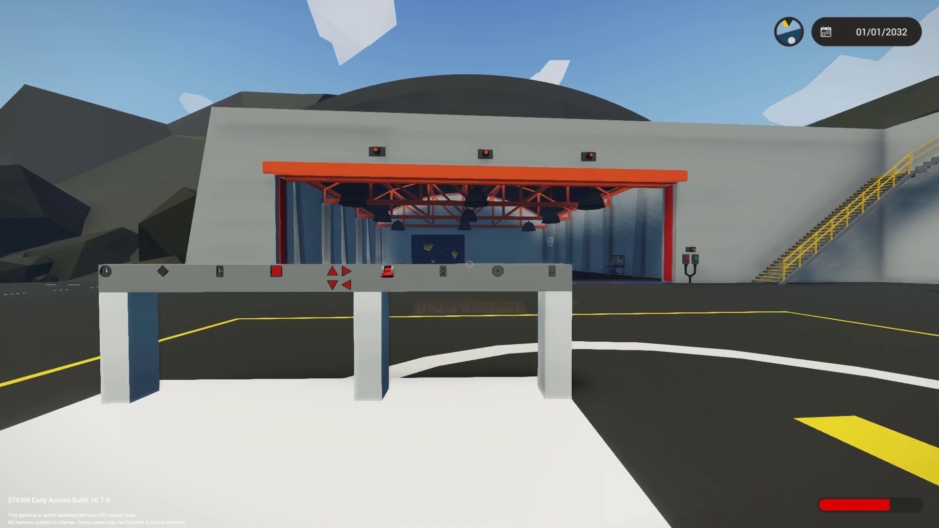
key(a)
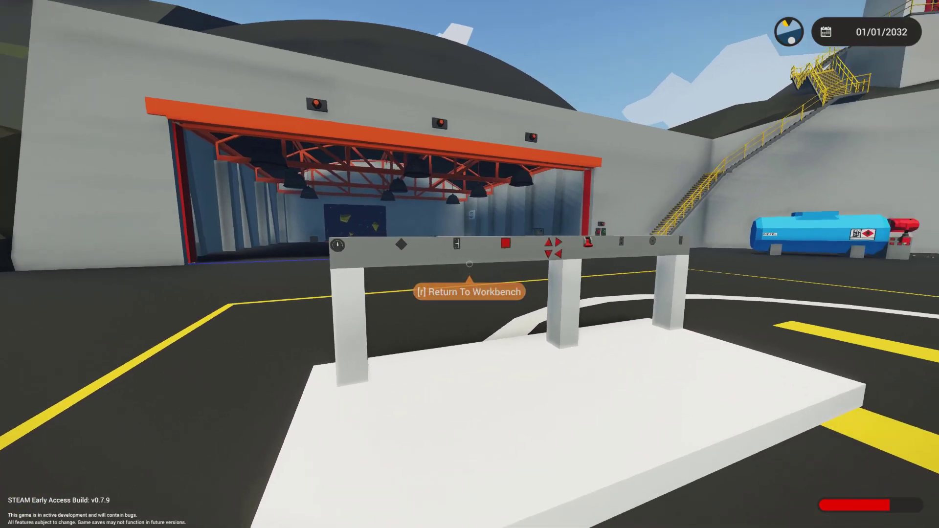
key(d)
key(a)
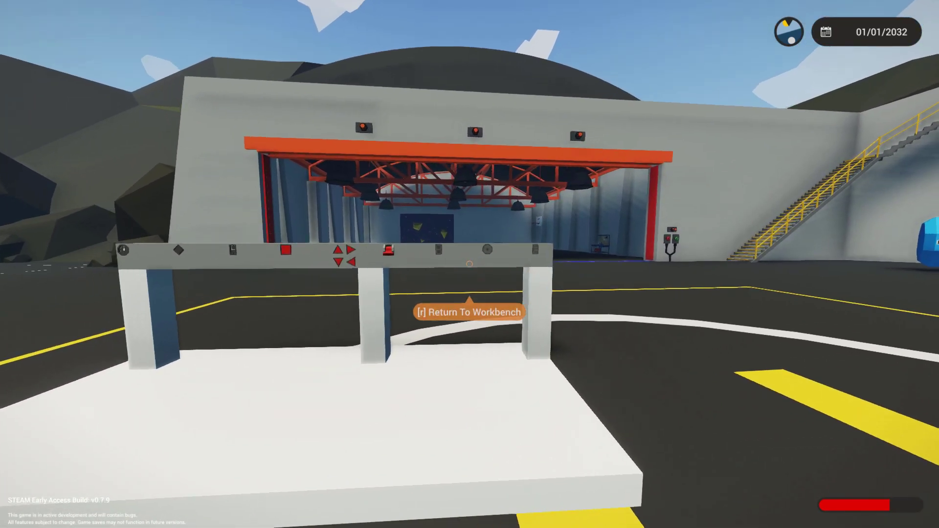
- Approach the round dial at the end of the beam and read its value
key(w)
key(a)
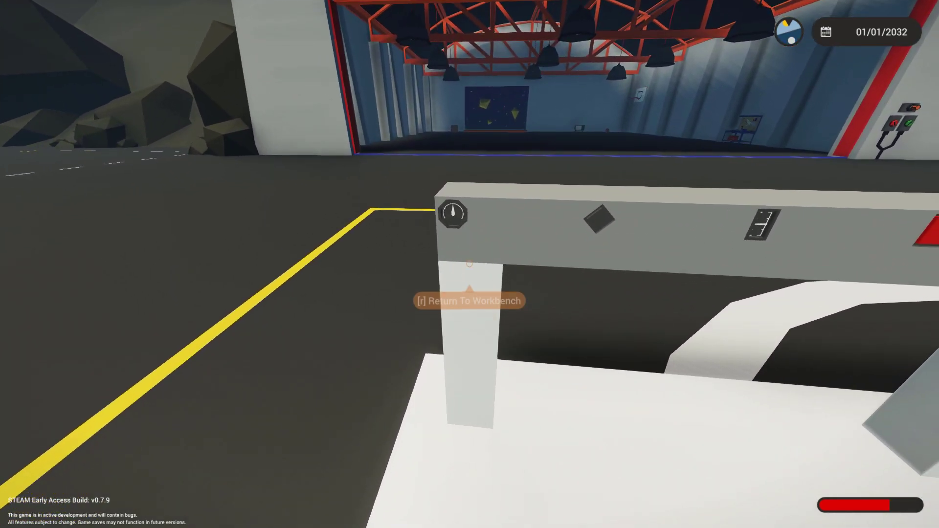
key(z)
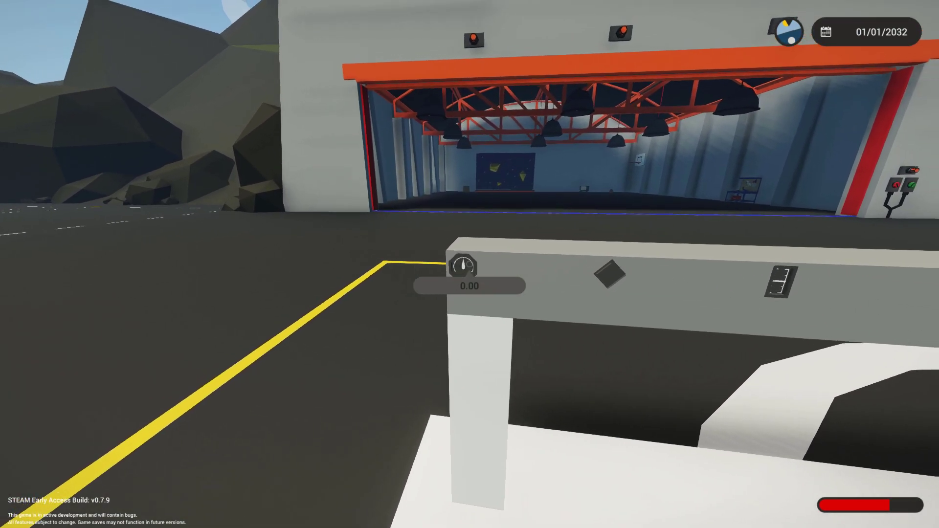
key(s)
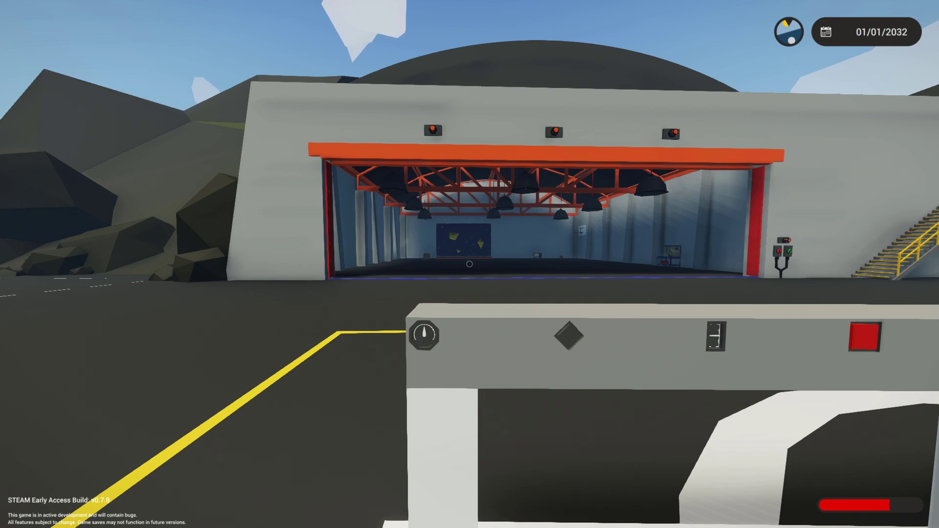
key(w)
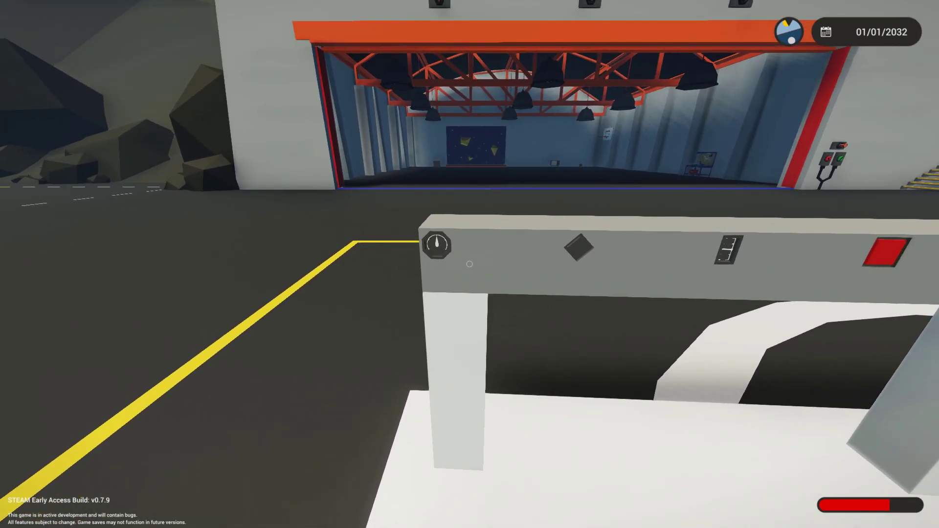
- Examine the diamond-shaped indicator next to the round dial and compare the two
key(d)
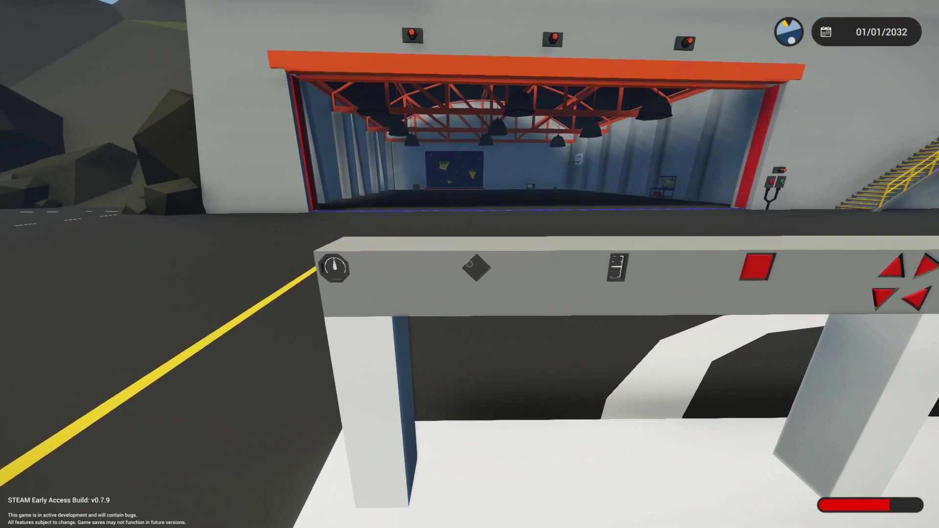
key(a)
key(d)
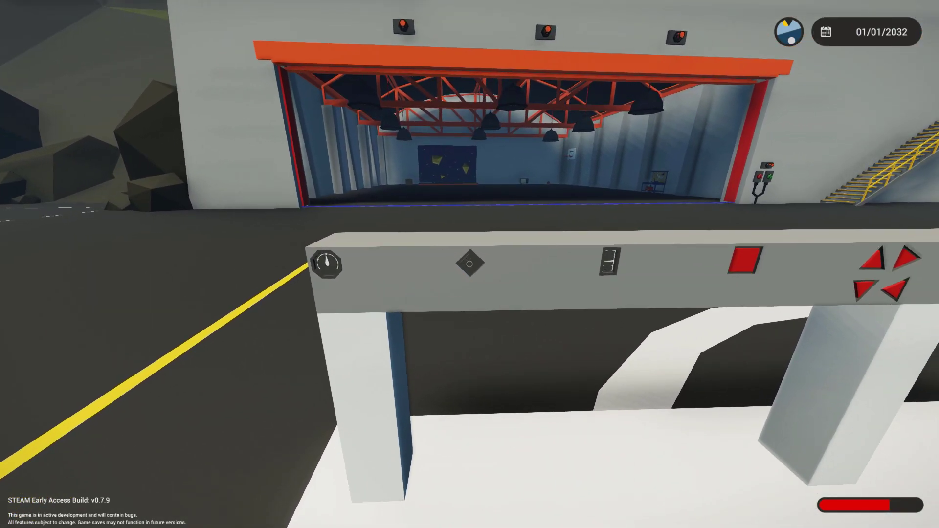
key(a)
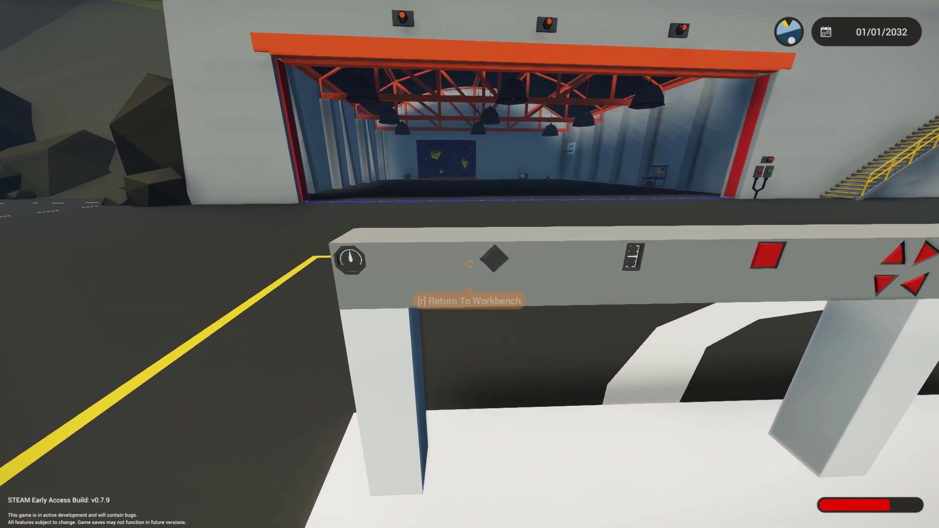
key(w)
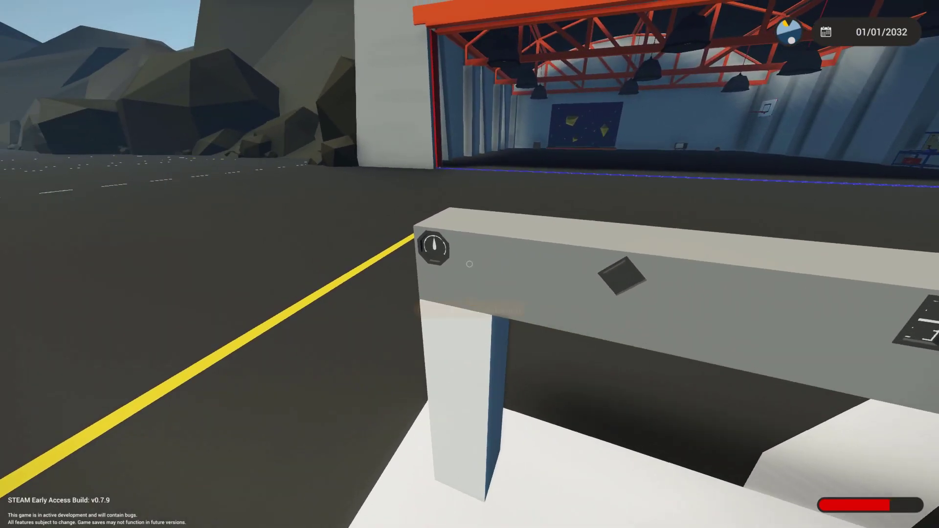
- Examine the rectangular gauge between the diamond-shaped indicator and the square red button, and read its value
key(d)
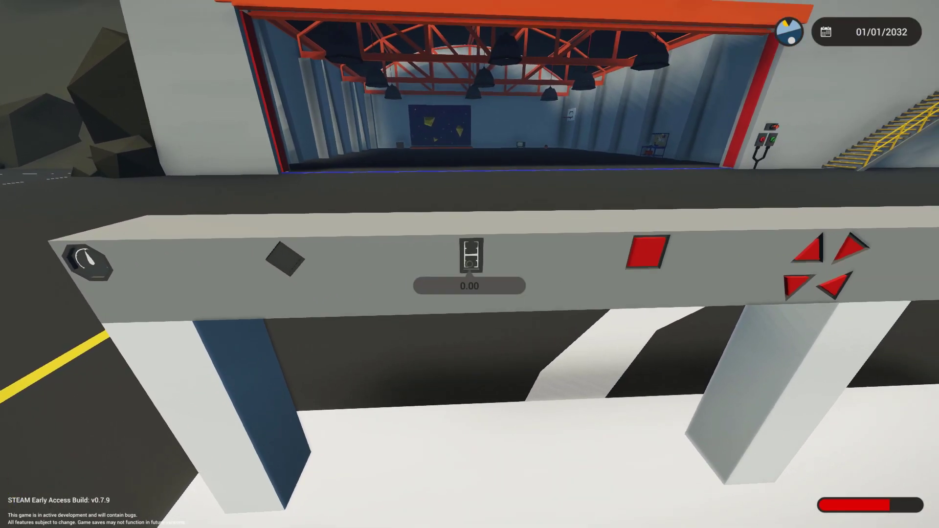
right_click(470, 264)
key(s)
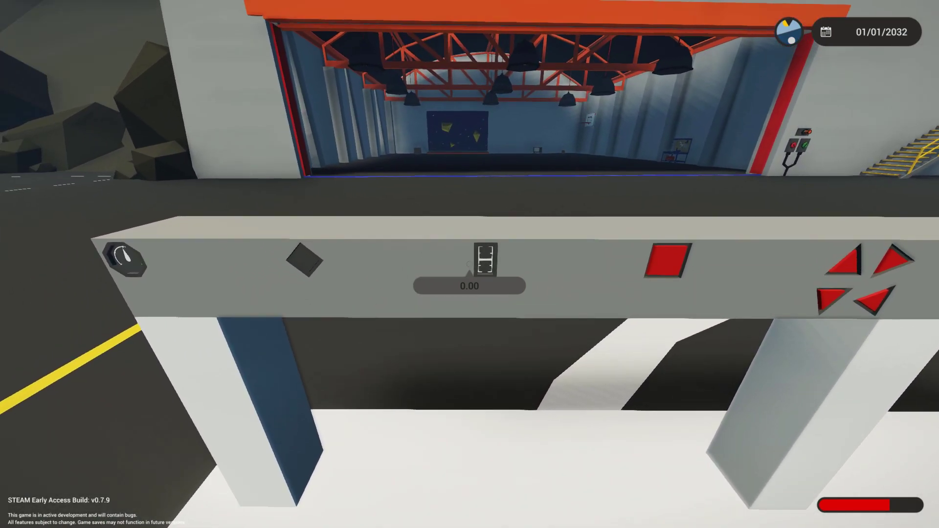
key(d)
key(a)
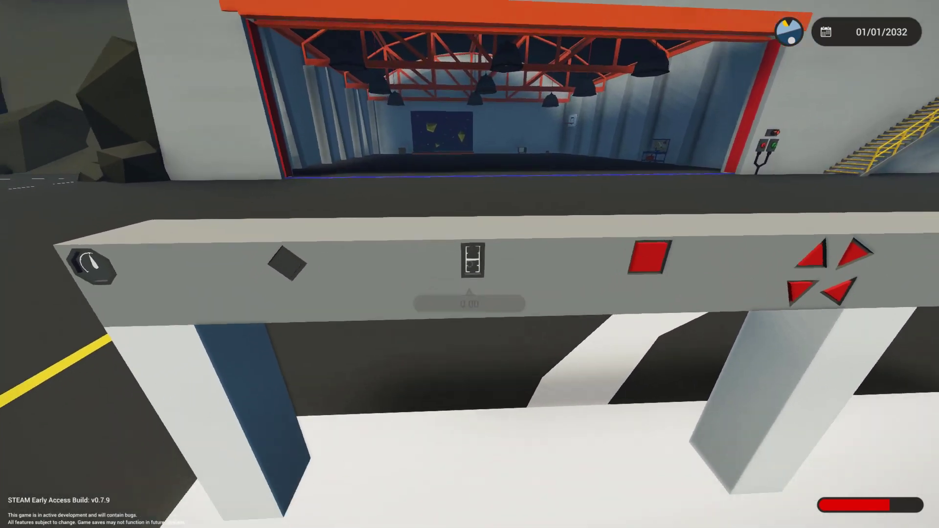
- Inspect the square and triangular push buttons and activate a triangular push button
key(d)
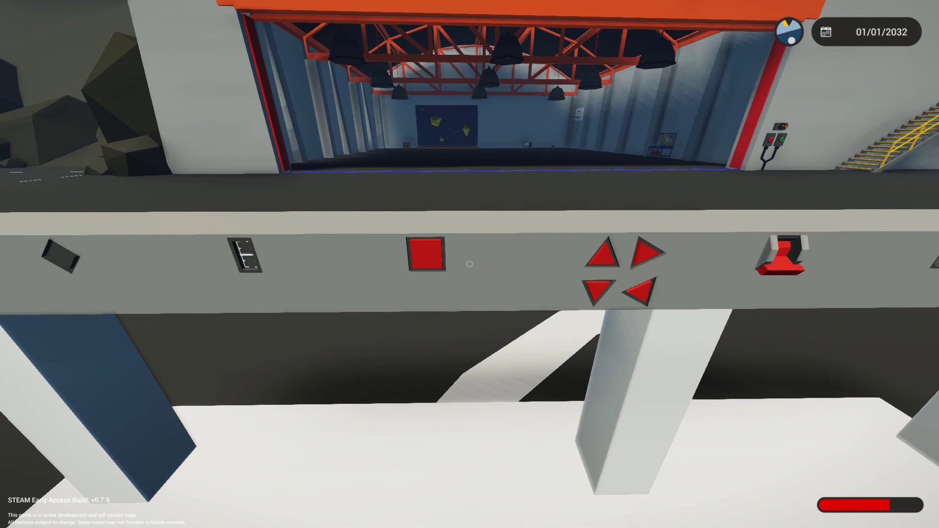
key(d)
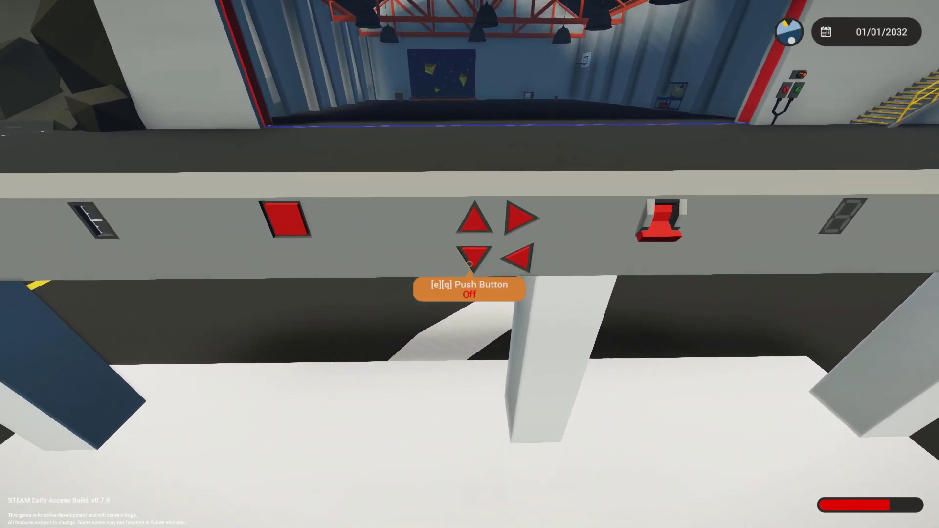
key(s)
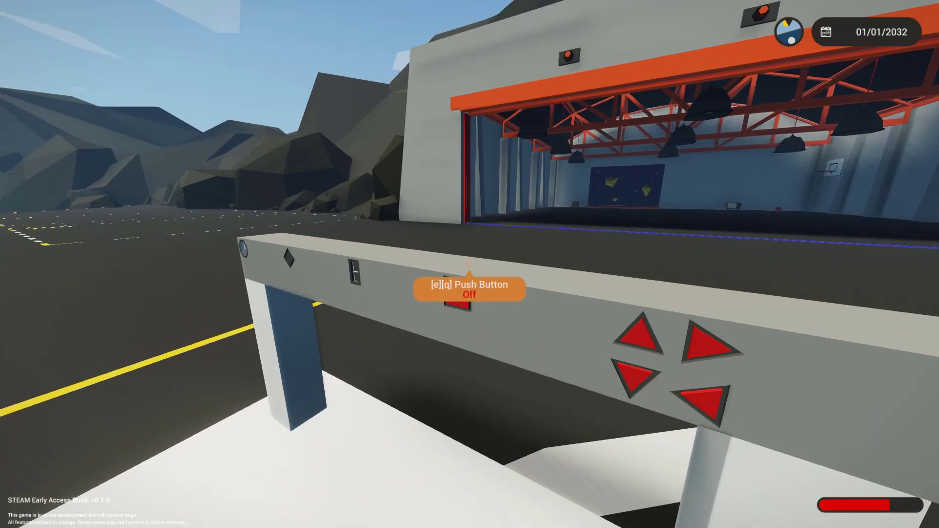
key(w)
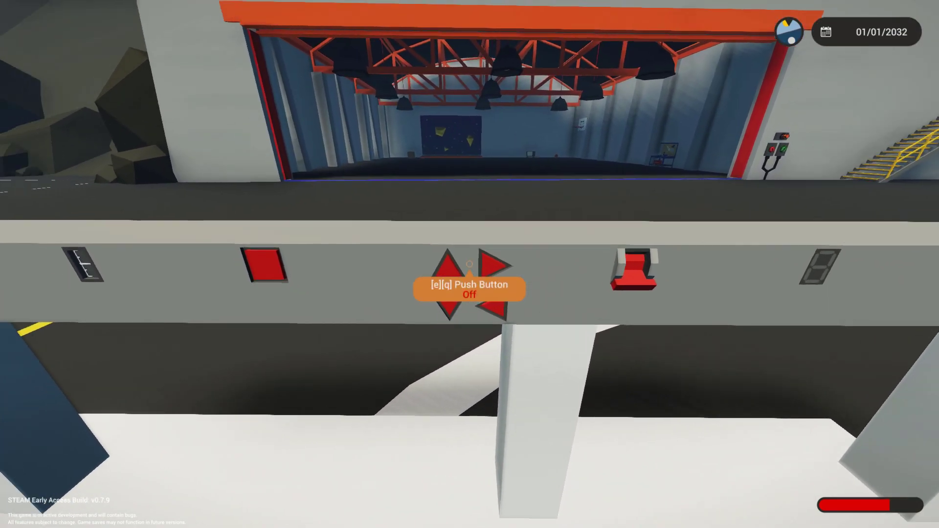
key(a)
key(d)
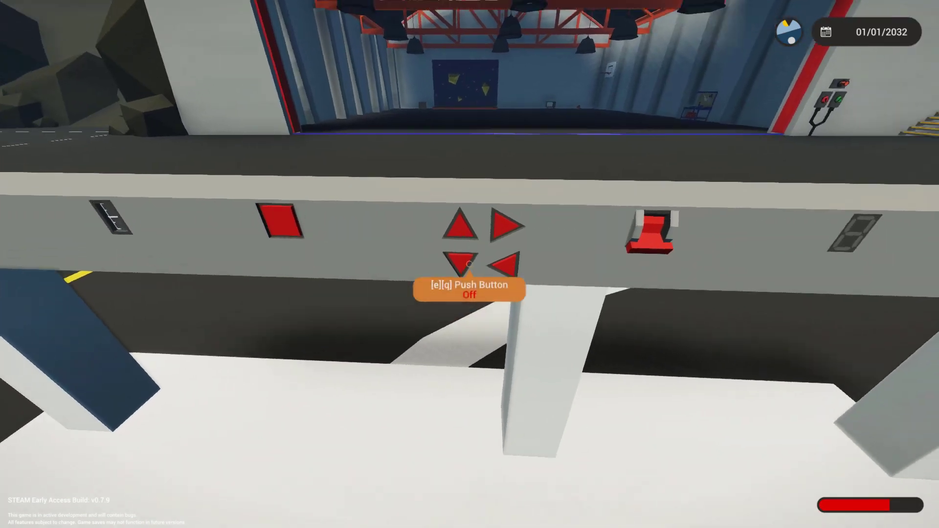
key(e)
- Switch the red toggle button on and back off to demonstrate its two states
key(d)
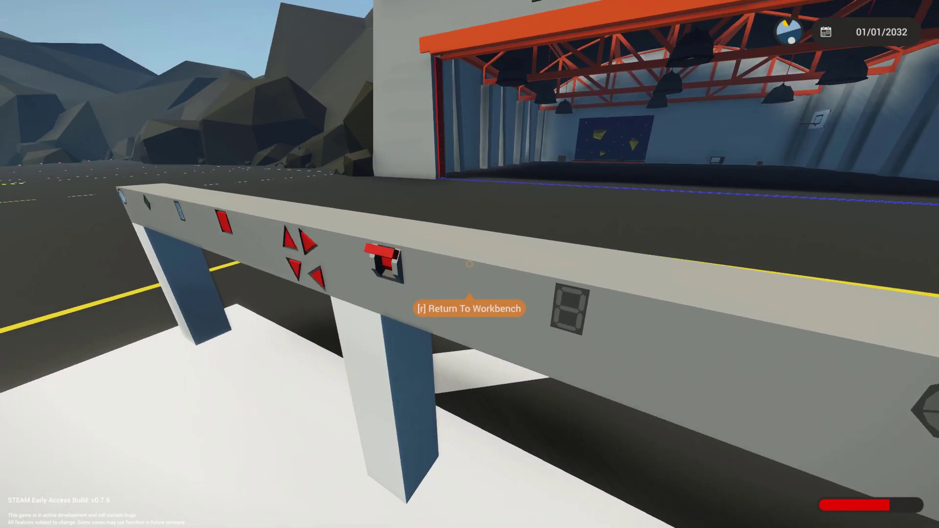
key(e)
key(a)
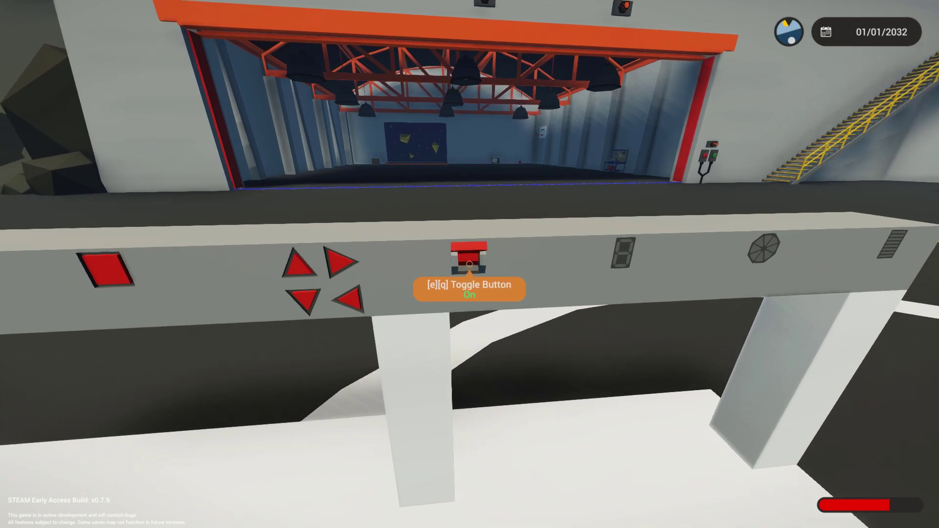
key(d)
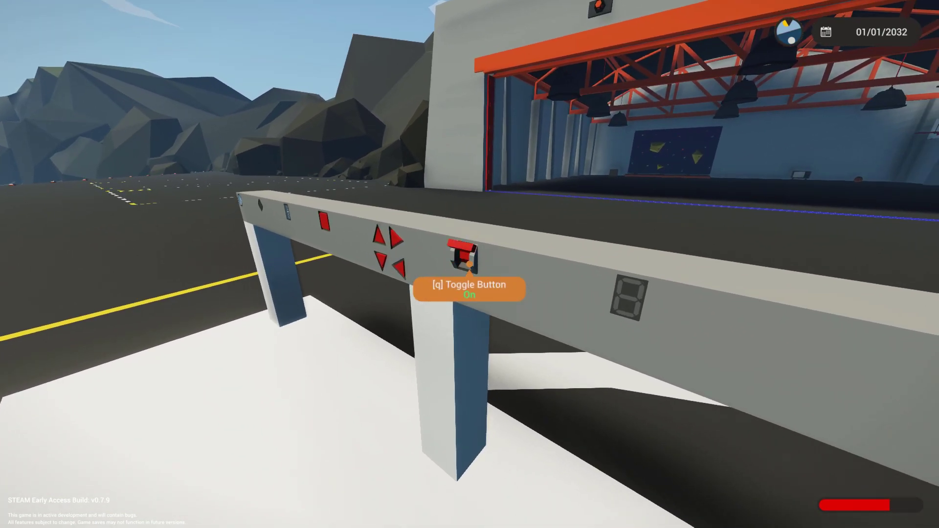
key(w)
key(e)
key(a)
key(q)
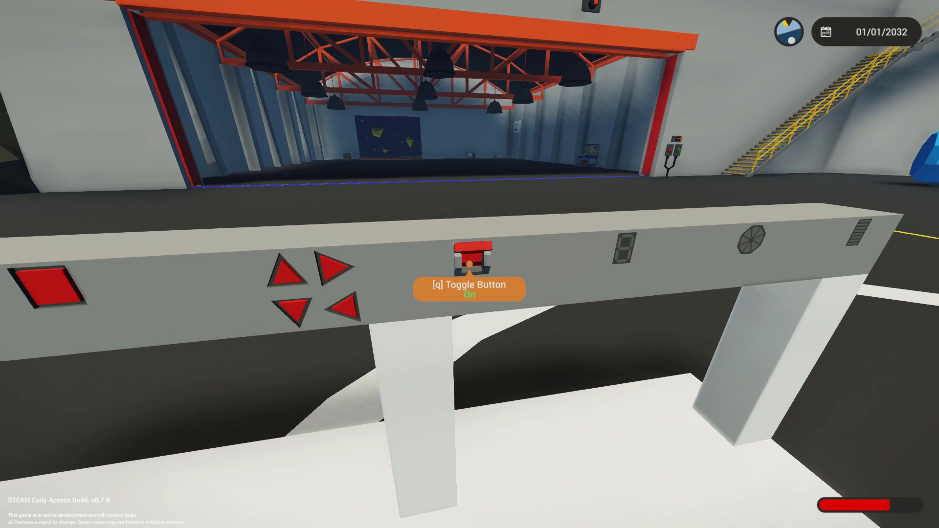
key(e)
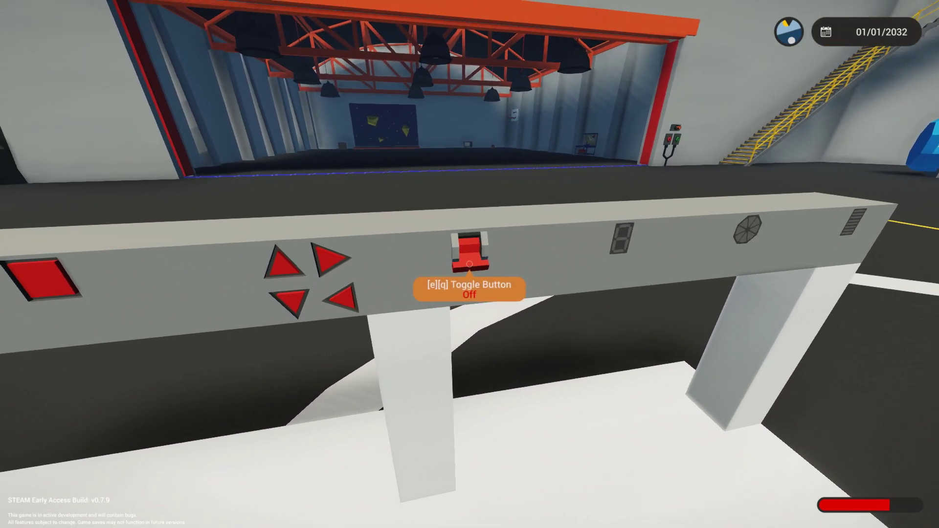
- Examine the red toggle button on the beam from several angles
key(d)
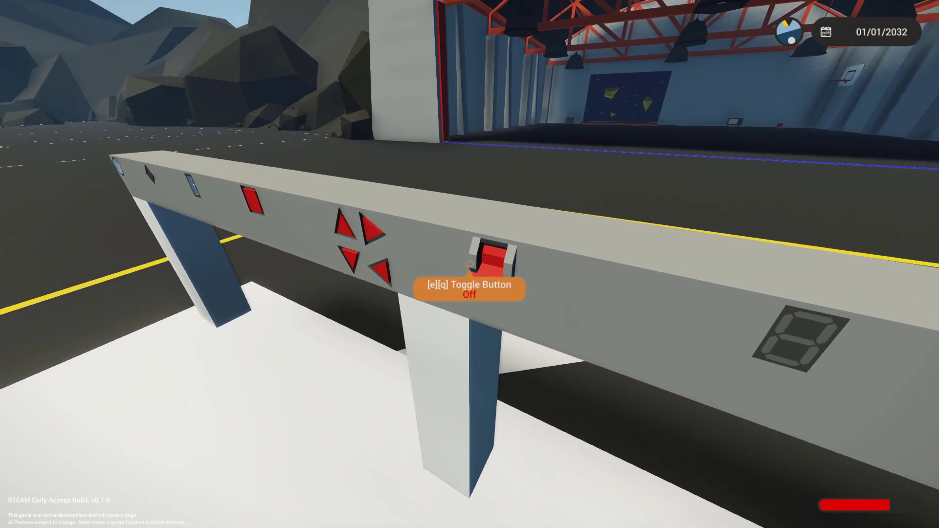
key(s)
key(w)
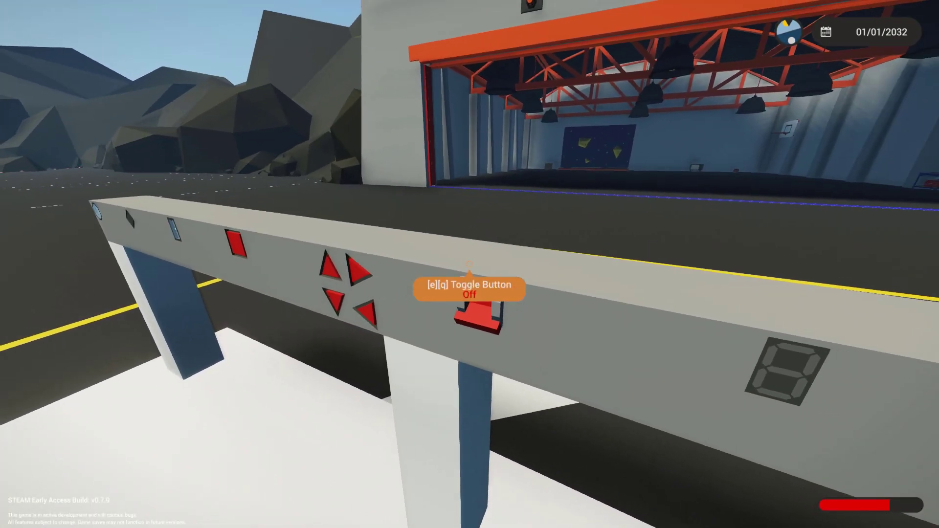
key(d)
key(a)
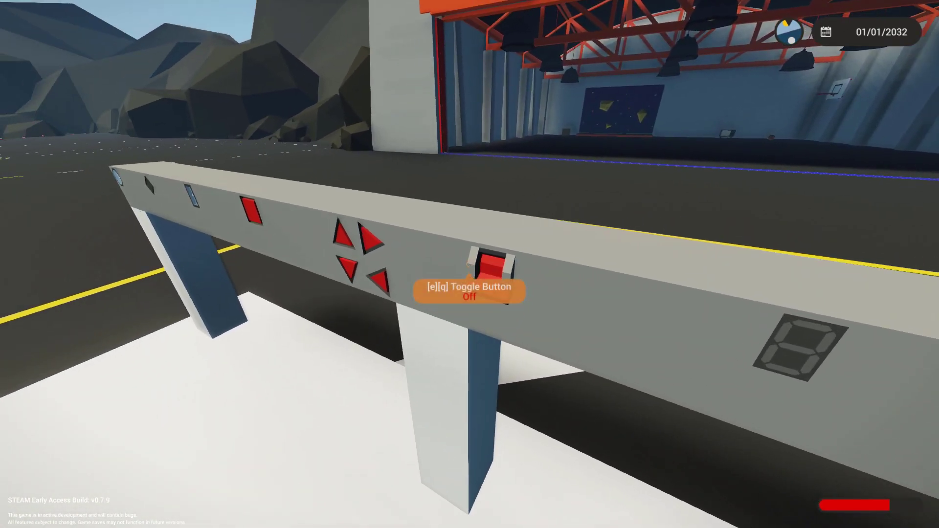
key(d)
key(d)
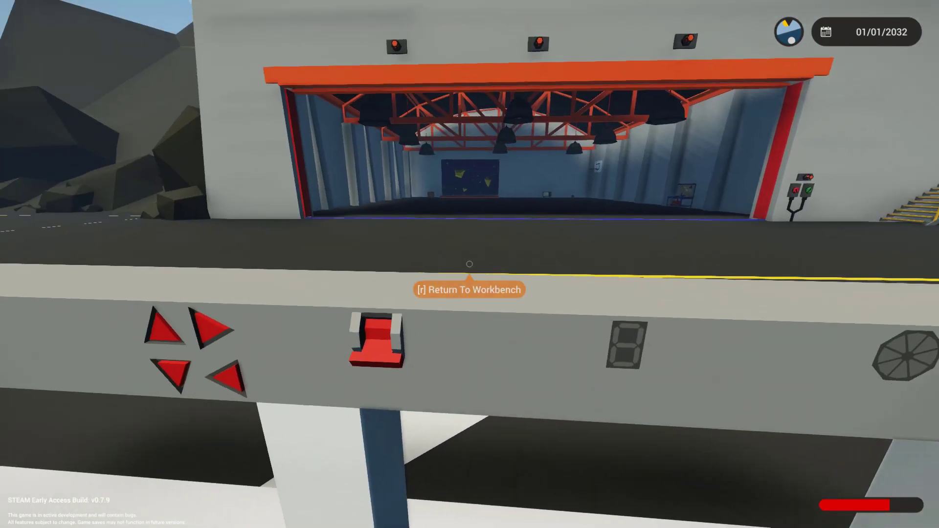
- Examine the seven-segment number display beside the toggle button and read its value
key(d)
key(a)
key(s)
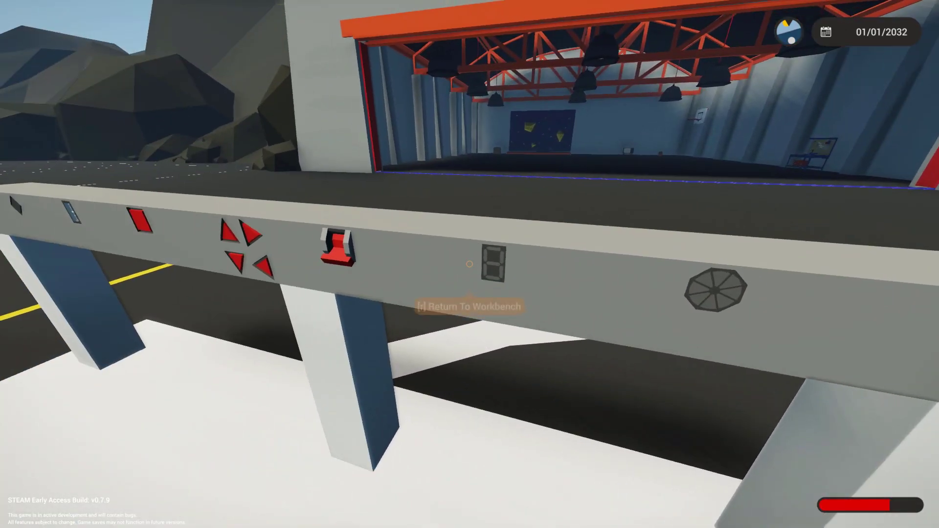
key(d)
key(a)
key(a)
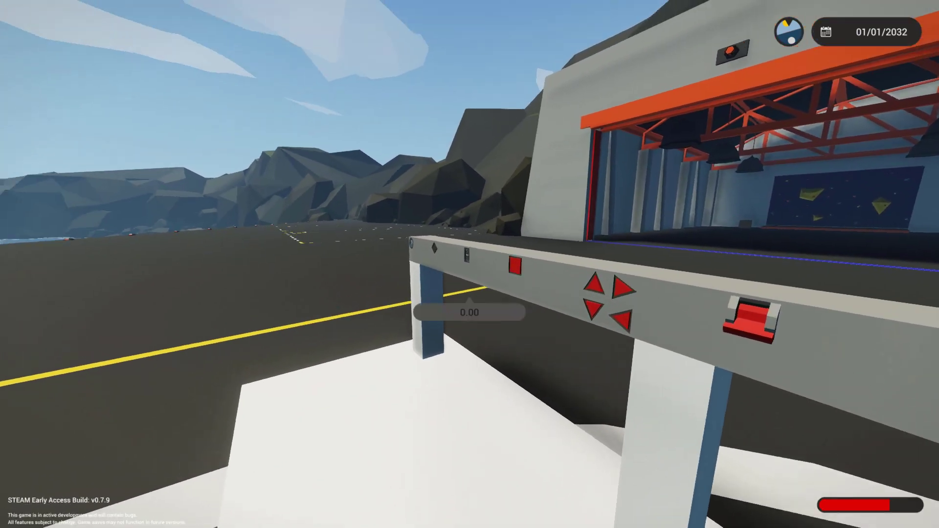
key(s)
key(w)
key(d)
key(w)
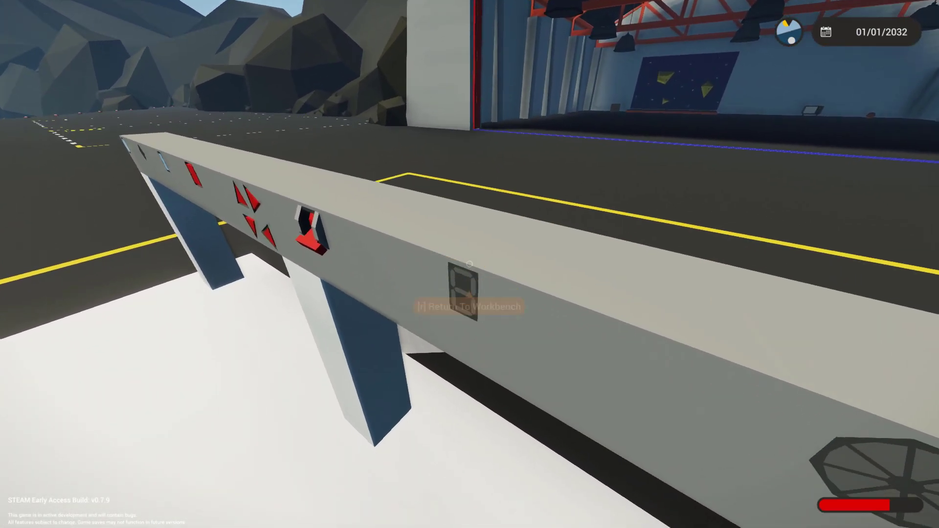
key(s)
key(d)
key(a)
key(d)
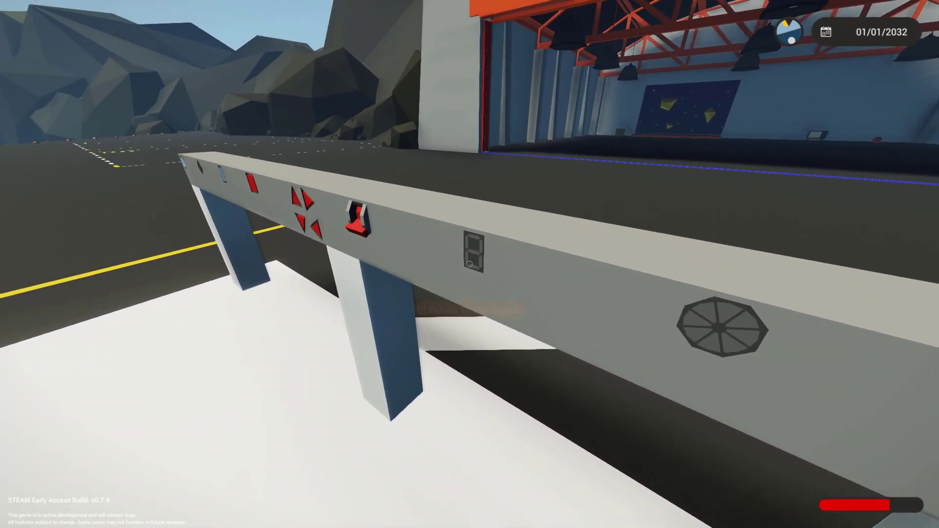
- Move along the beam to the octagonal component beyond the number display and examine it
key(a)
key(d)
key(w)
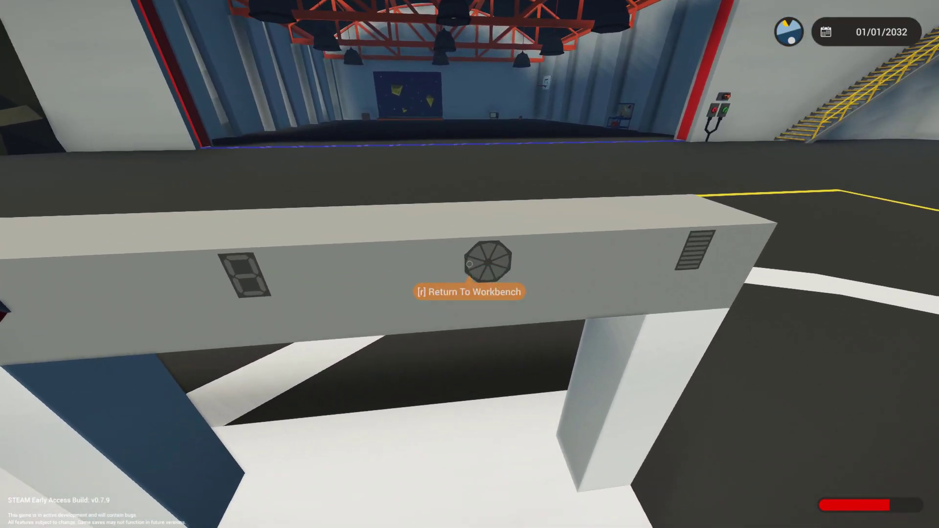
key(s)
key(a)
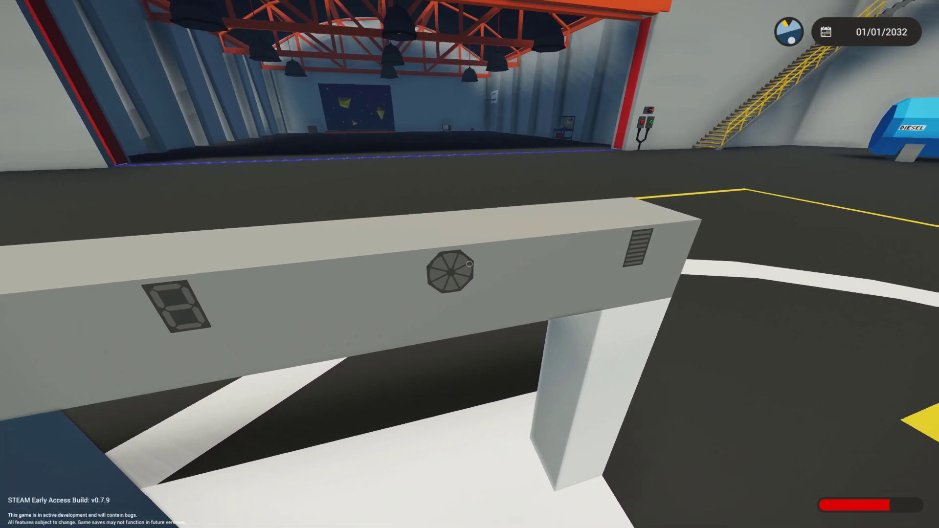
- Compare the octagonal segmented indicator on the beam close up and from farther back
right_click(470, 264)
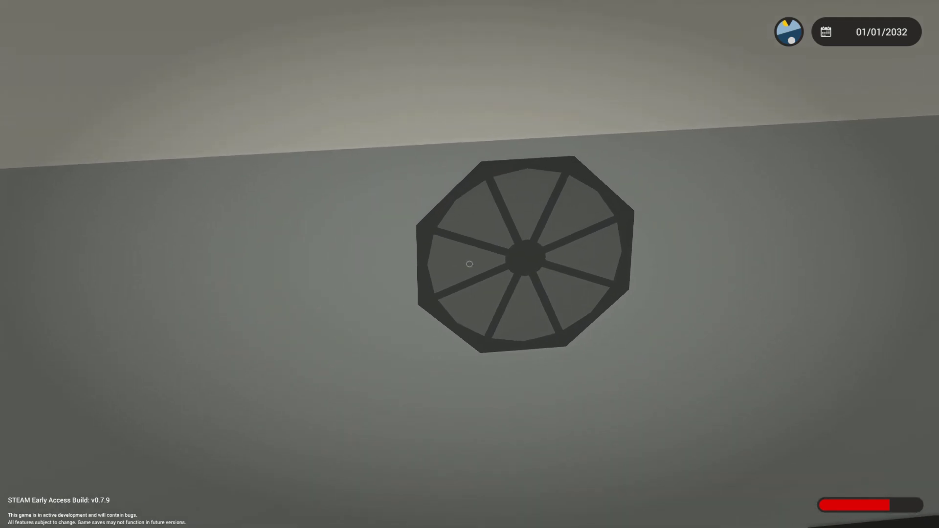
key(s)
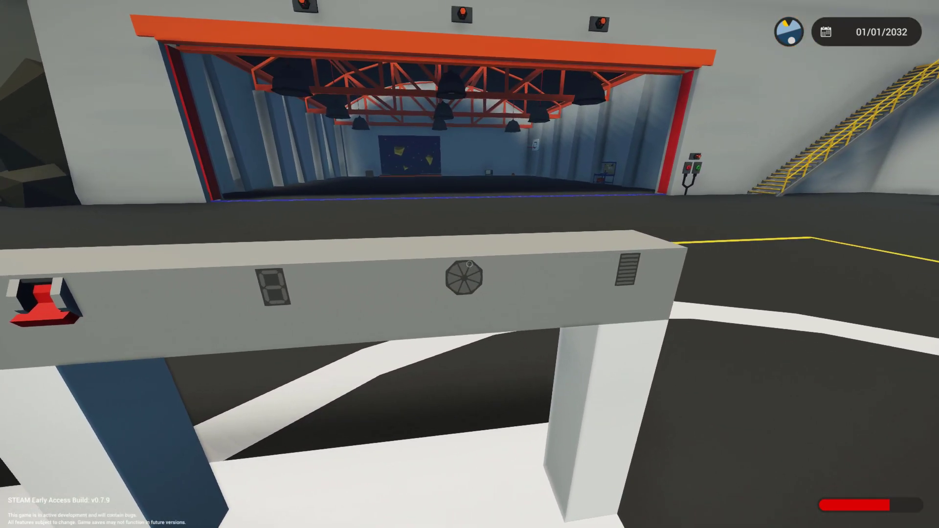
key(a)
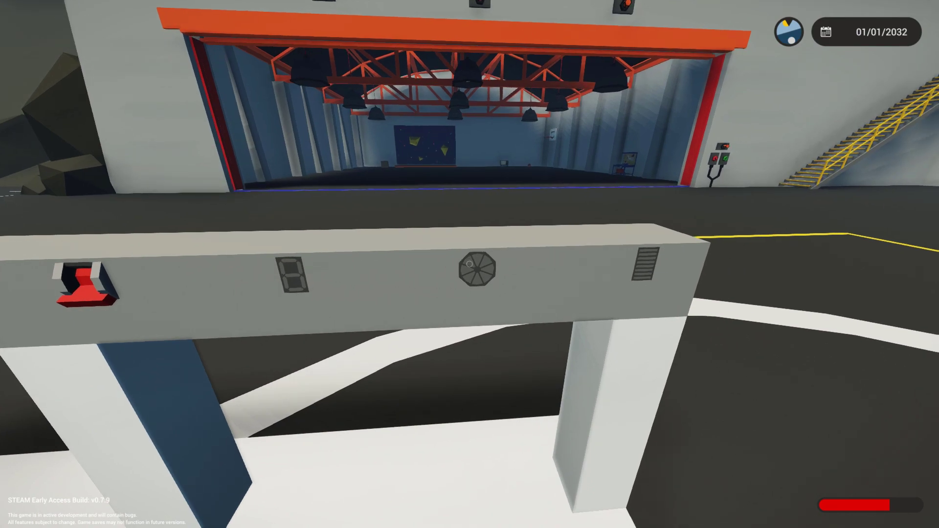
key(w)
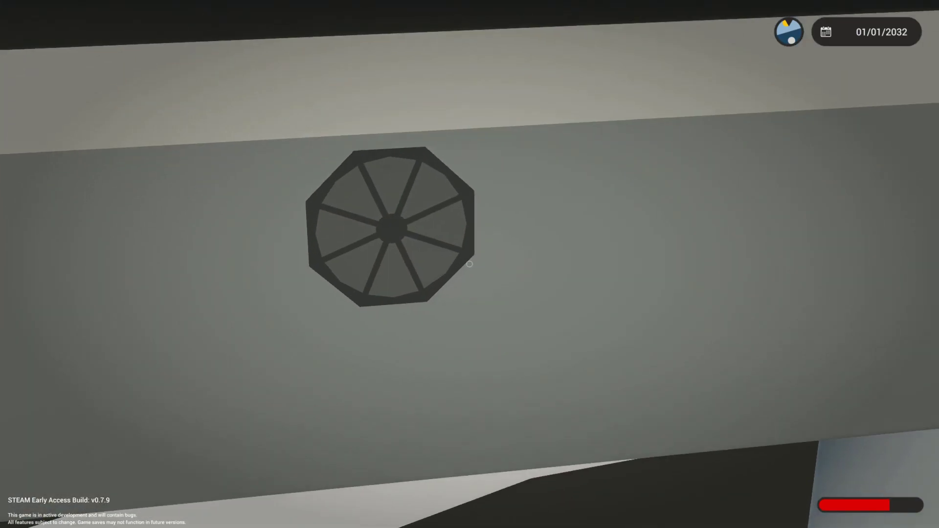
key(s)
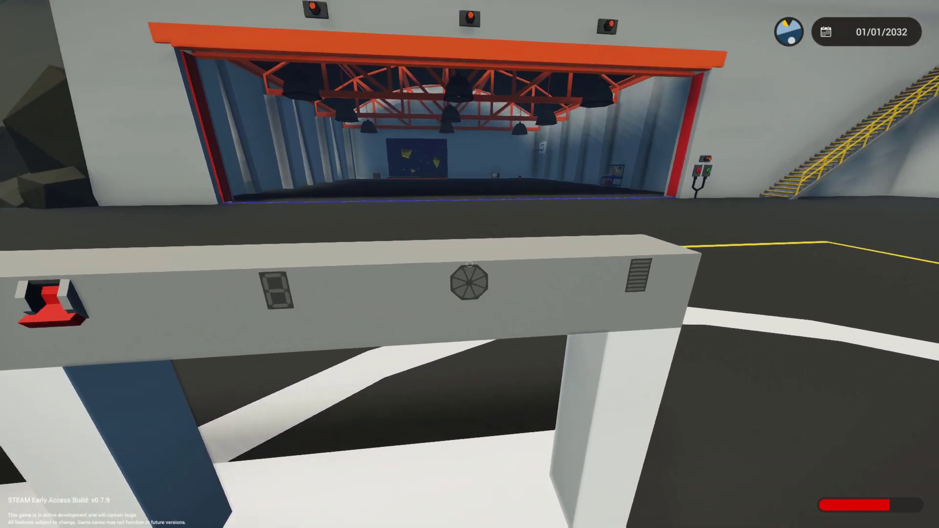
- Examine the slatted bar indicator at the far end of the beam, close up and from several angles
key(w)
key(d)
key(s)
right_click(469, 264)
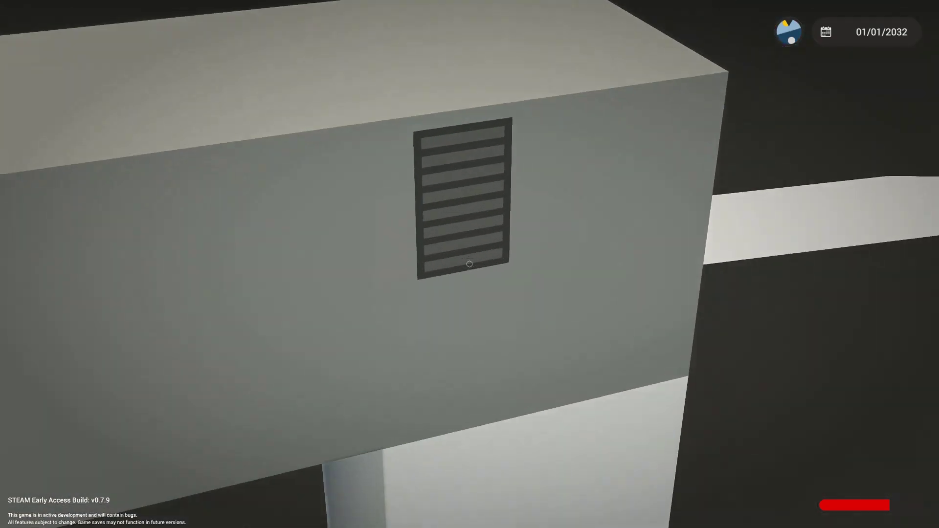
key(d)
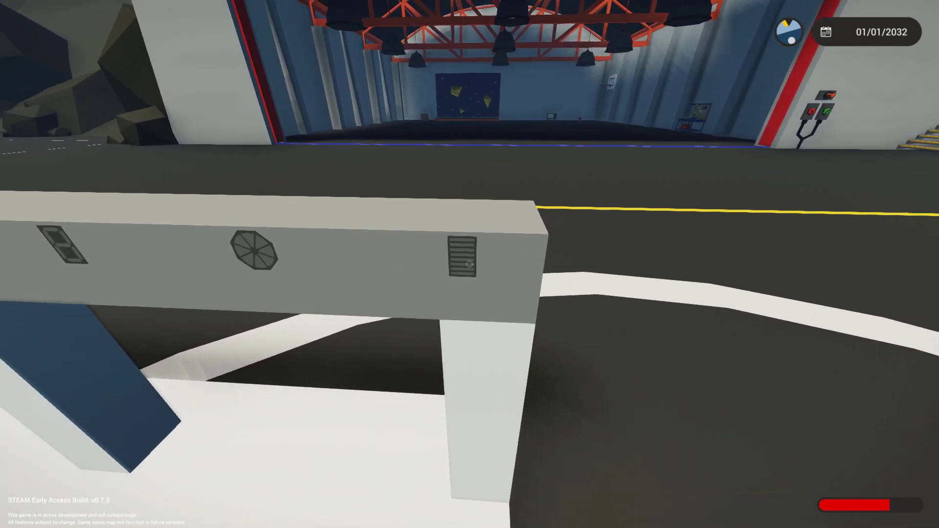
key(a)
key(s)
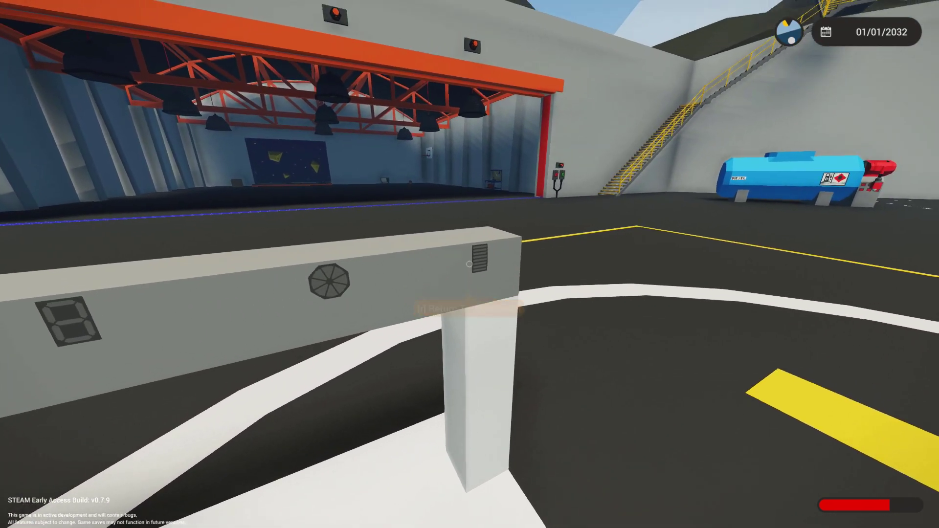
key(w)
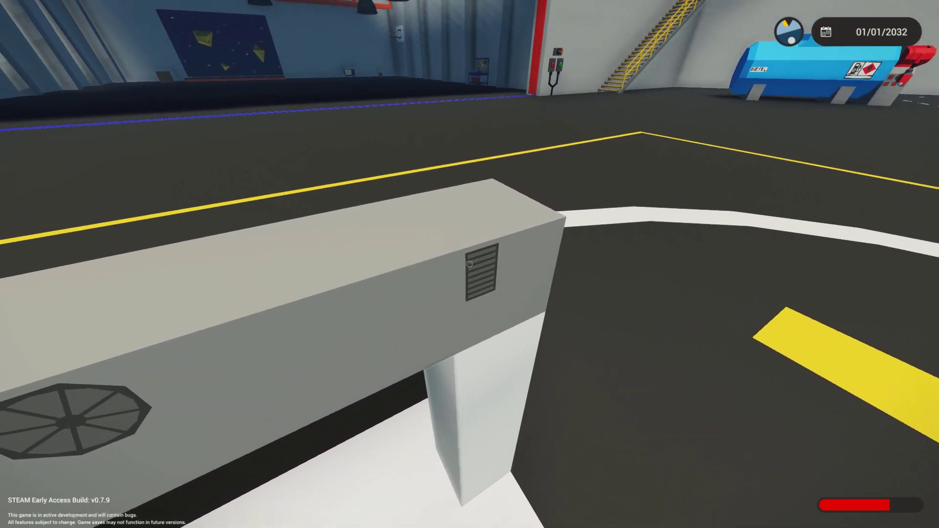
- Back away from the beam to view the whole test platform with all its mounted components
key(s)
key(a)
key(a)
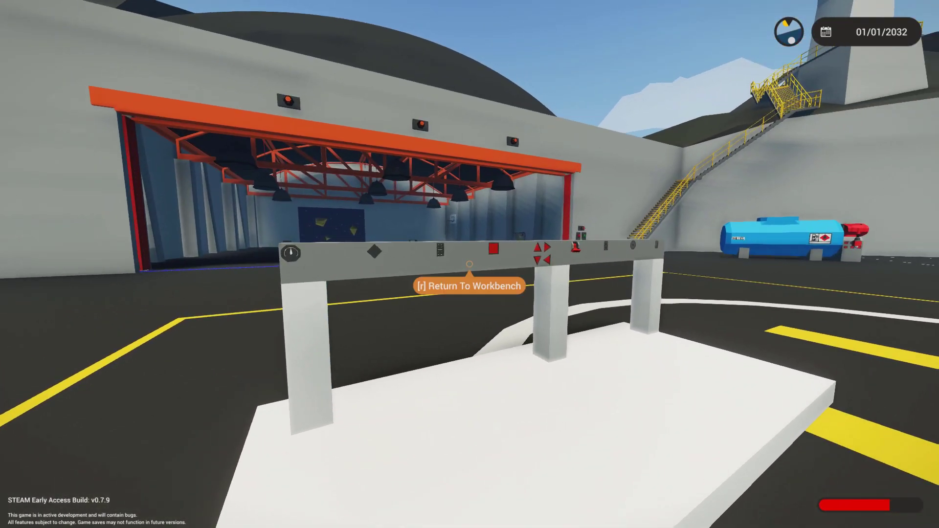
key(d)
key(d)
key(w)
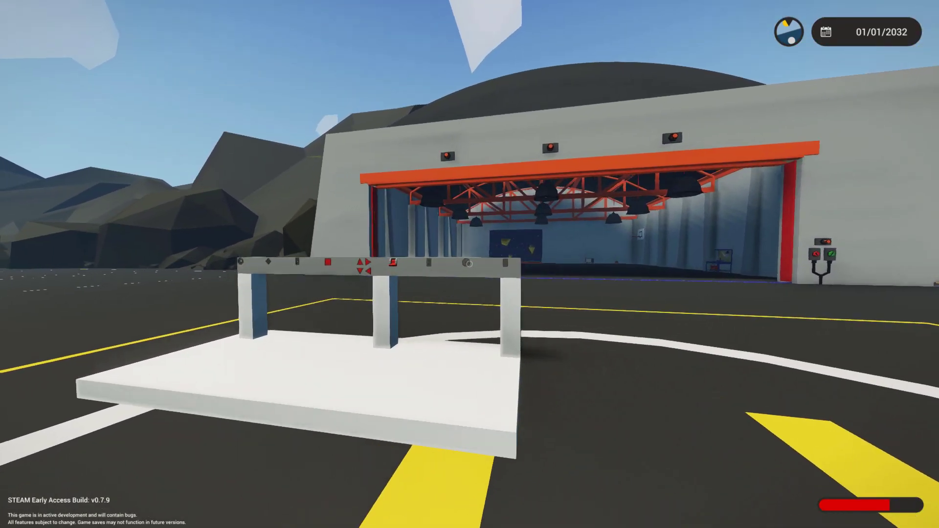
- Switch to third-person view and walk the character back and forth on the platform to show the components' scale
key(space)
key(Tab)
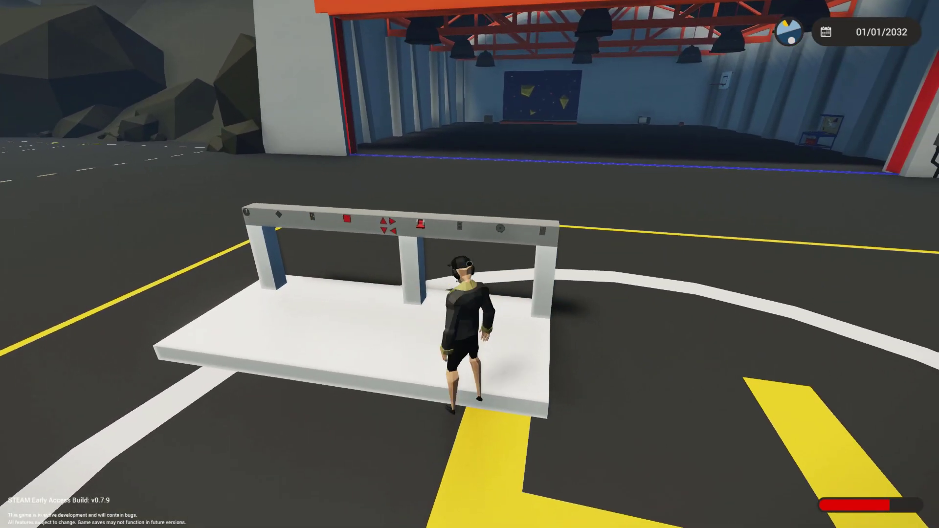
key(a)
key(w)
key(space)
key(space)
key(a)
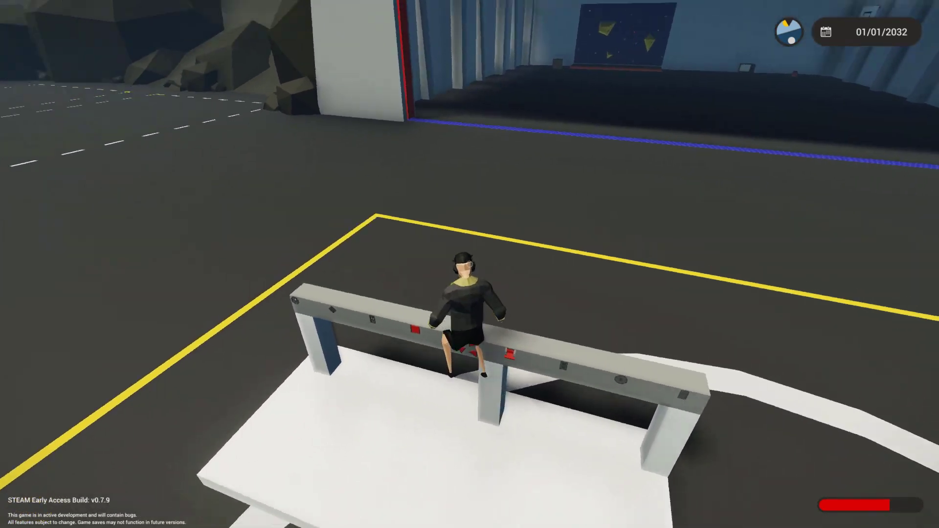
key(d)
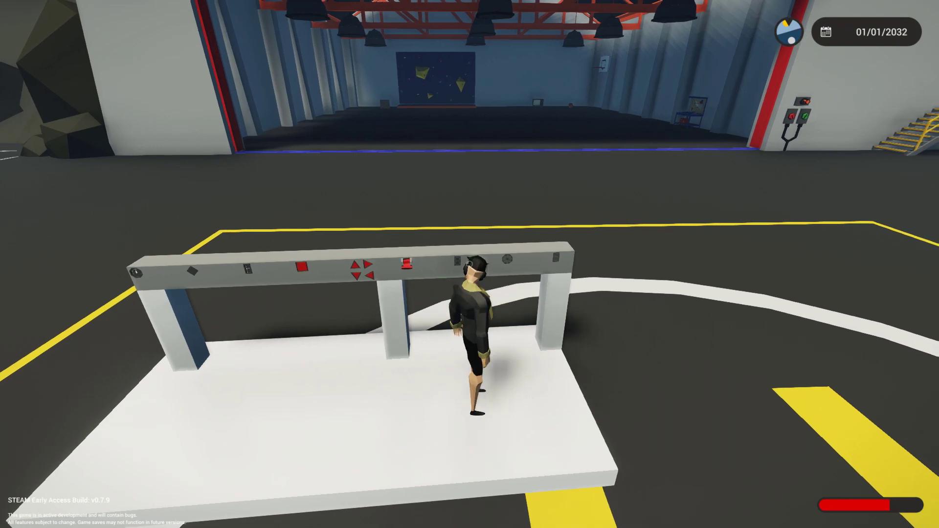
key(d)
key(a)
key(d)
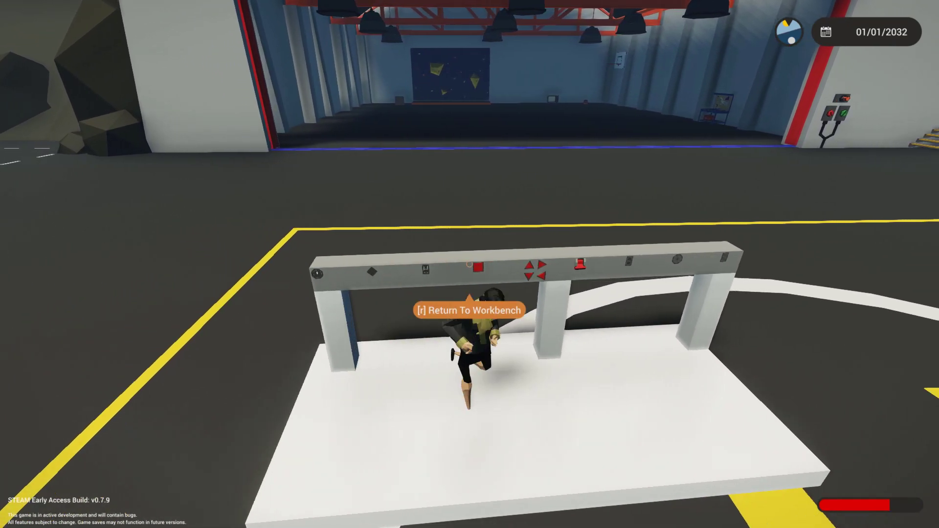
key(a)
key(d)
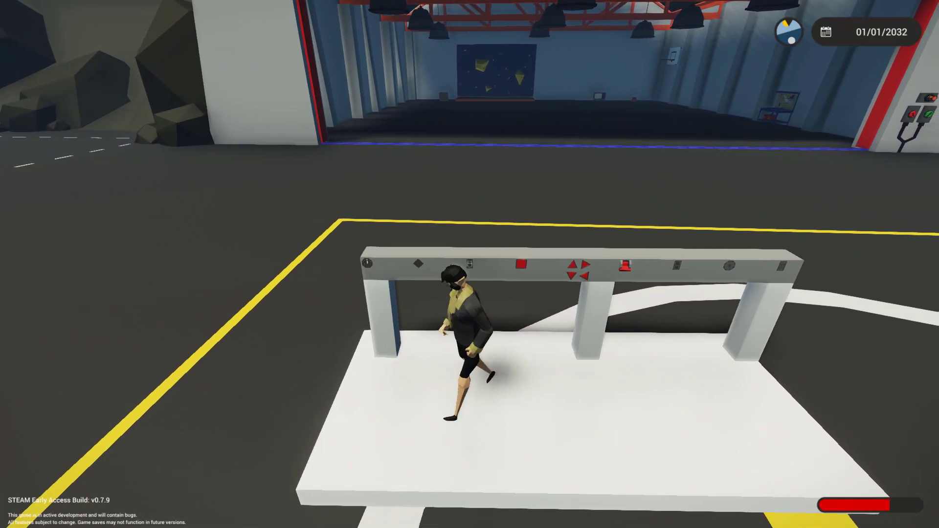
- Return to first-person view, face the beam, and send the test platform back to the workbench
key(Tab)
key(s)
key(a)
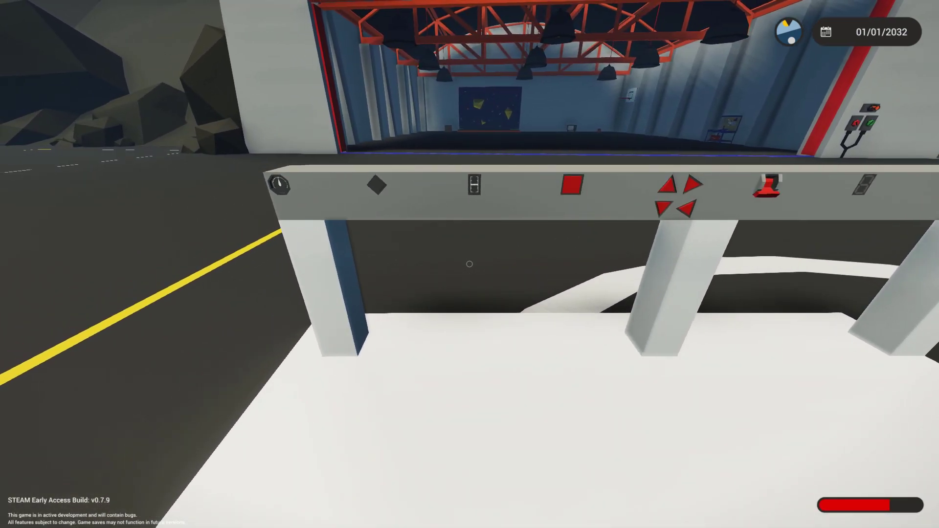
key(s)
key(d)
key(d)
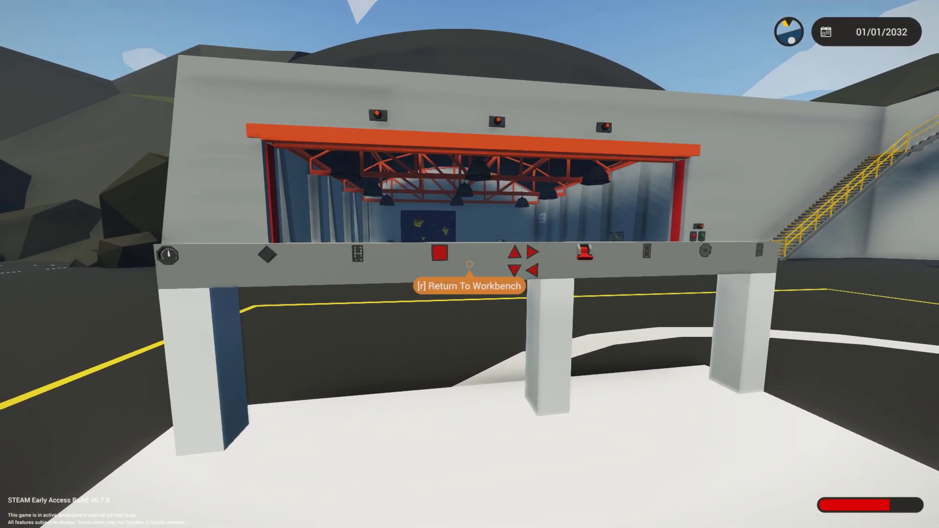
key(r)
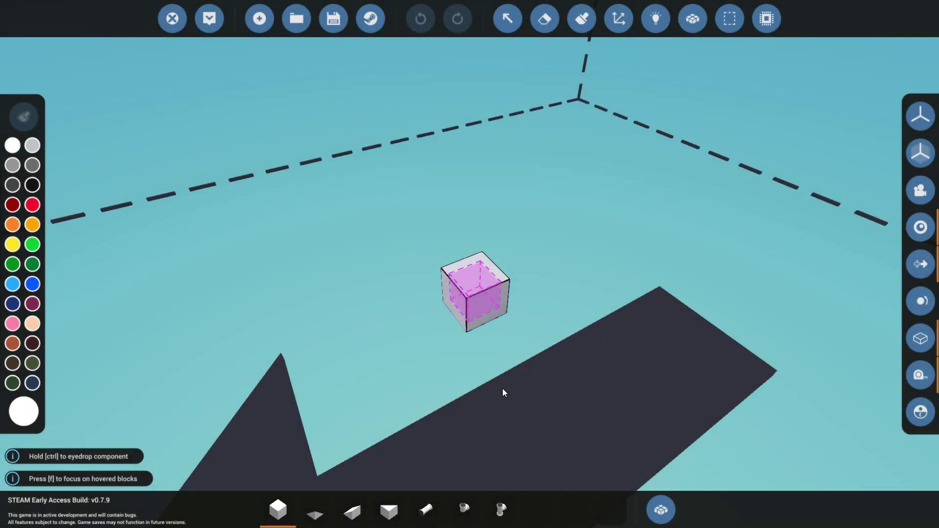
- Lay a flat rectangular floor of basic blocks, about 12 by 8 blocks, beneath the starting block
drag(503, 388, 251, 157)
scroll(406, 390, down, 4)
key(a)
scroll(526, 348, up, 2)
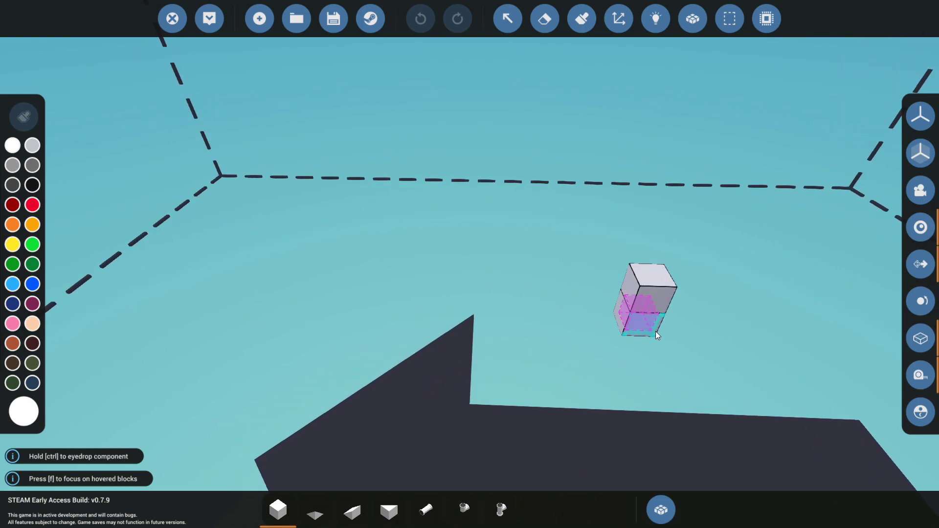
drag(659, 335, 318, 219)
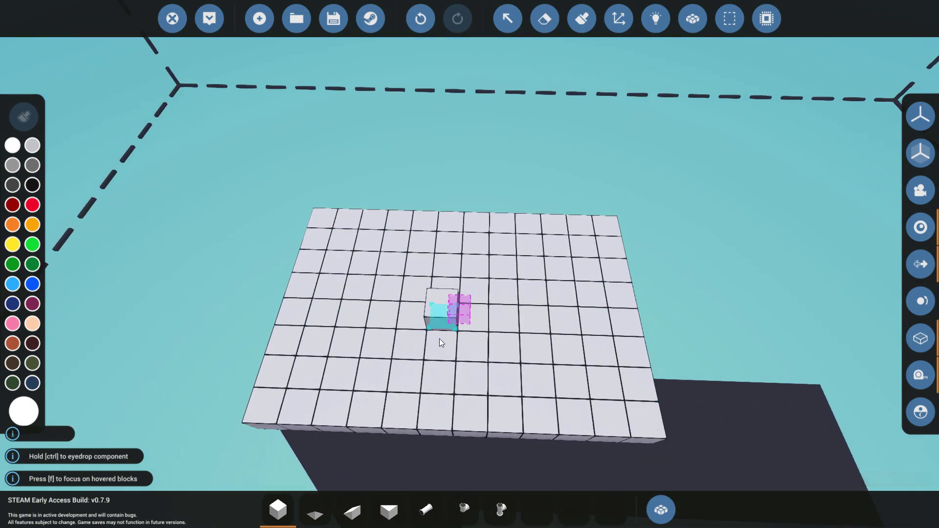
- Build an upright wall of basic blocks on the floor, three blocks wide and four blocks high
mouse_move(441, 396)
mouse_down()
mouse_move(464, 391)
mouse_move(318, 367)
mouse_move(482, 356)
mouse_move(457, 391)
mouse_up()
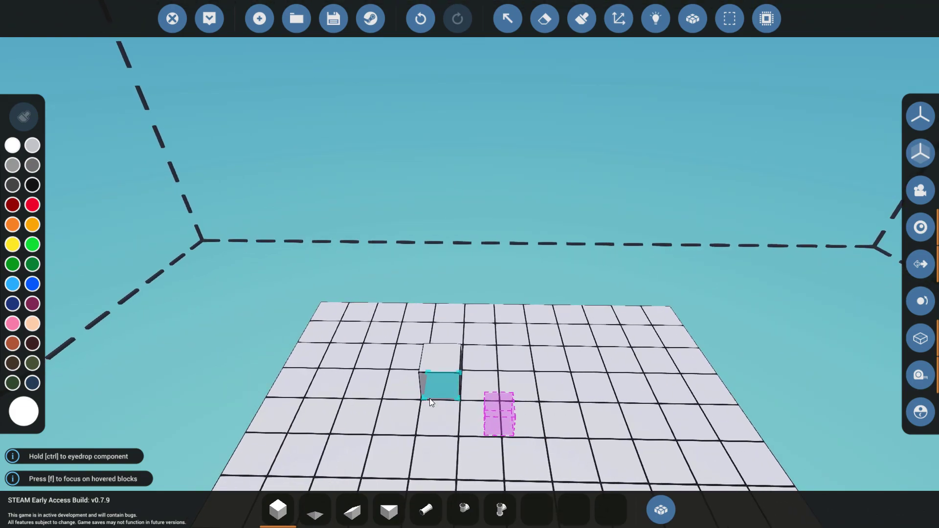
scroll(489, 421, up, 2)
drag(489, 422, 520, 389)
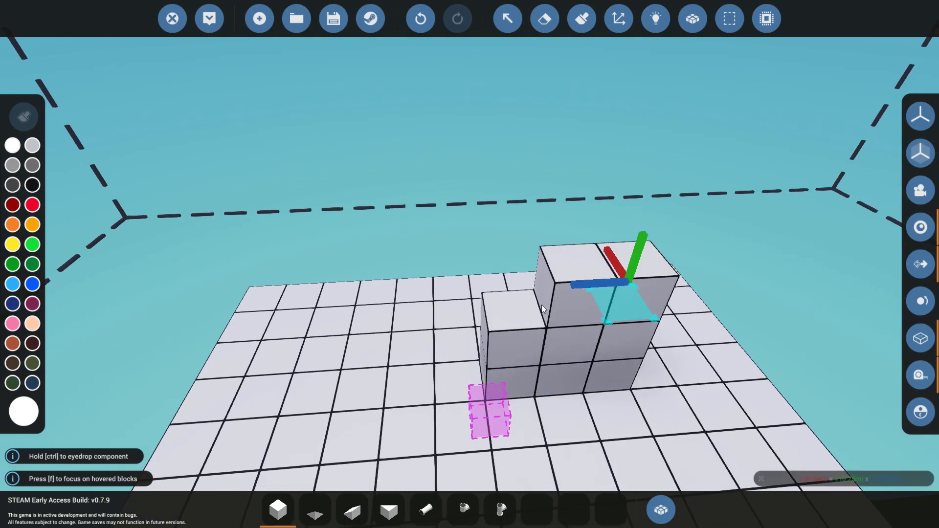
drag(520, 271, 636, 264)
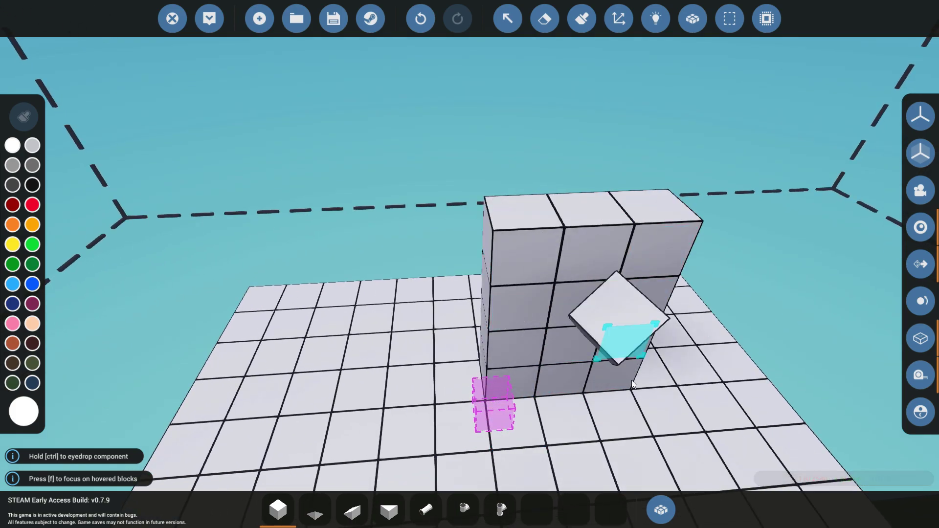
- Find the Instrument Panel by searching for "inst" and place it face up on the middle of the wall's top
click(653, 516)
text(inst)
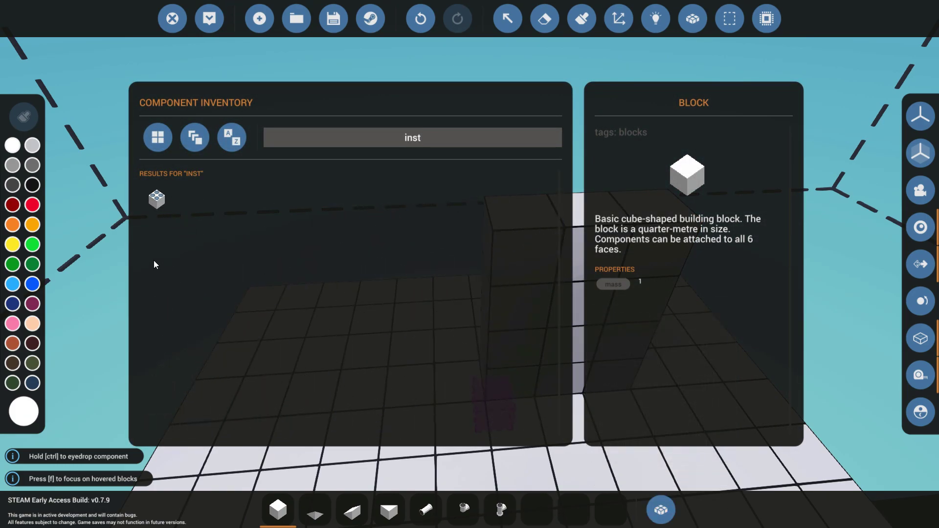
click(156, 198)
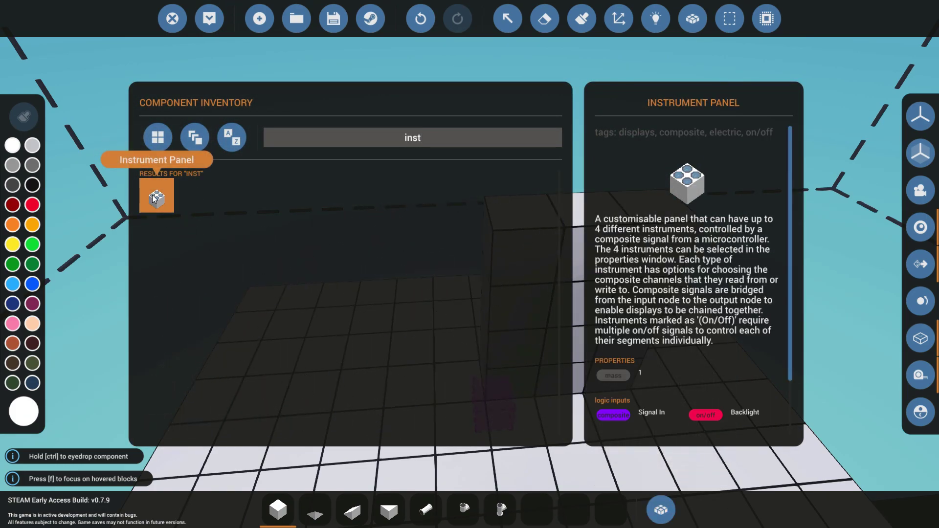
click(660, 510)
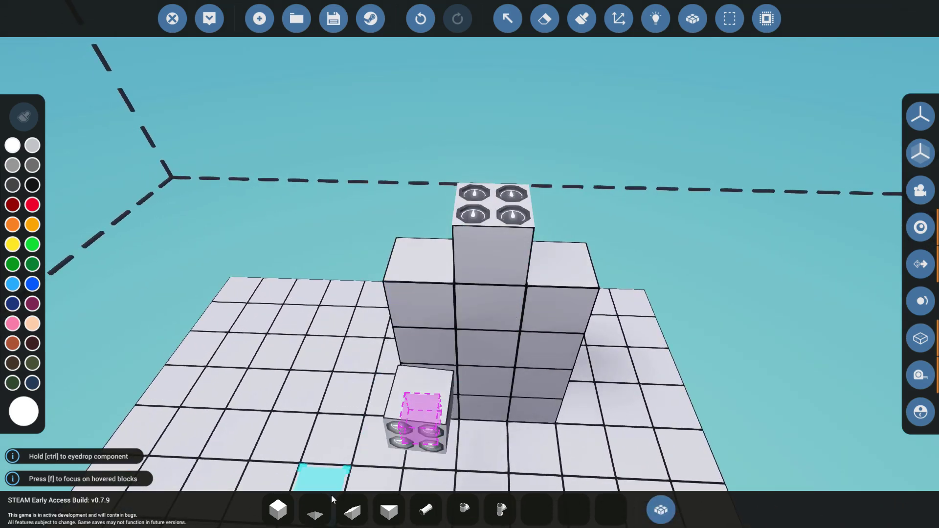
- Place a wedge on each side of the instrument panel, sloping outward, and switch back to the basic block
click(352, 509)
click(395, 323)
key(j)
key(j)
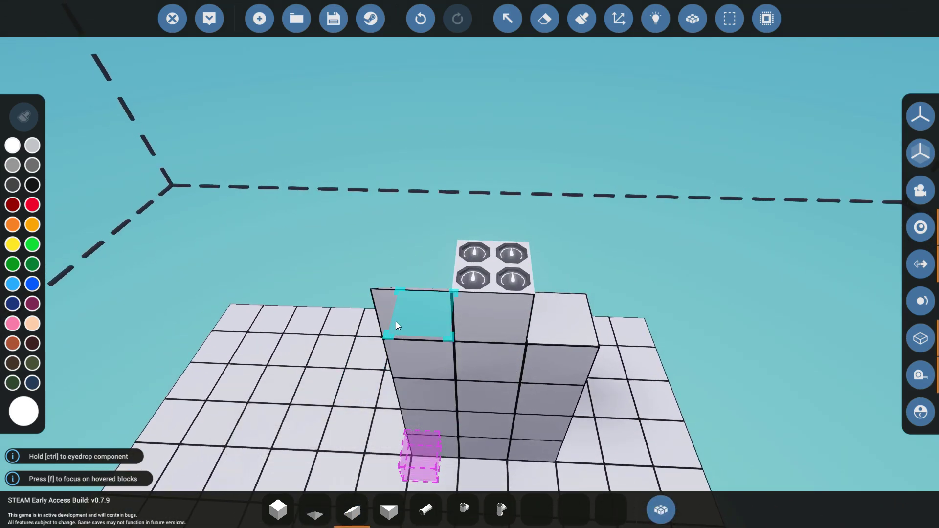
click(395, 322)
key(j)
key(j)
click(537, 323)
click(268, 523)
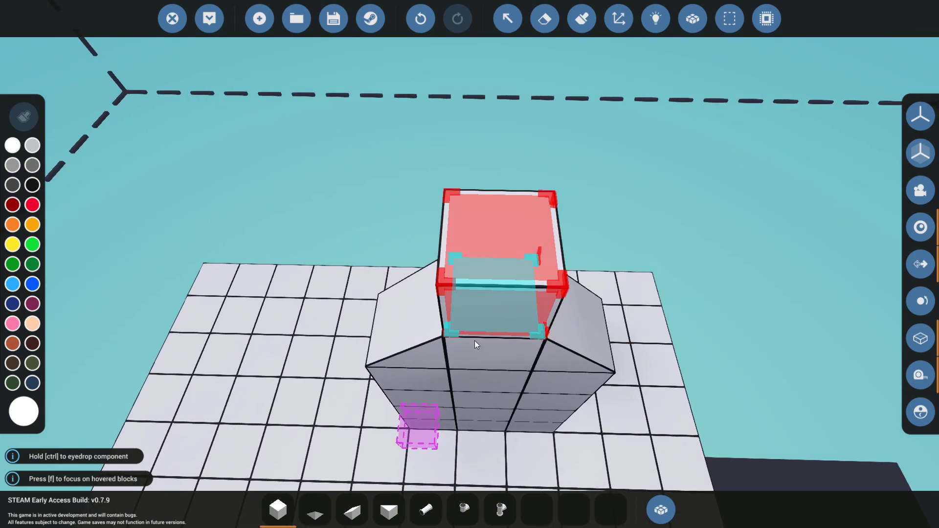
- Find the Rain Sensor by searching for "rain" and place it on the floor beside the wall
key(a)
key(d)
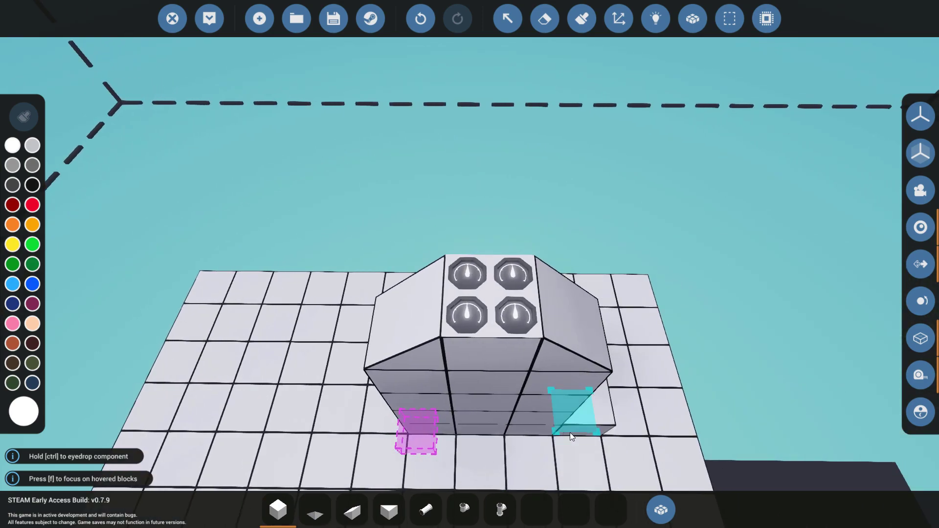
key(a)
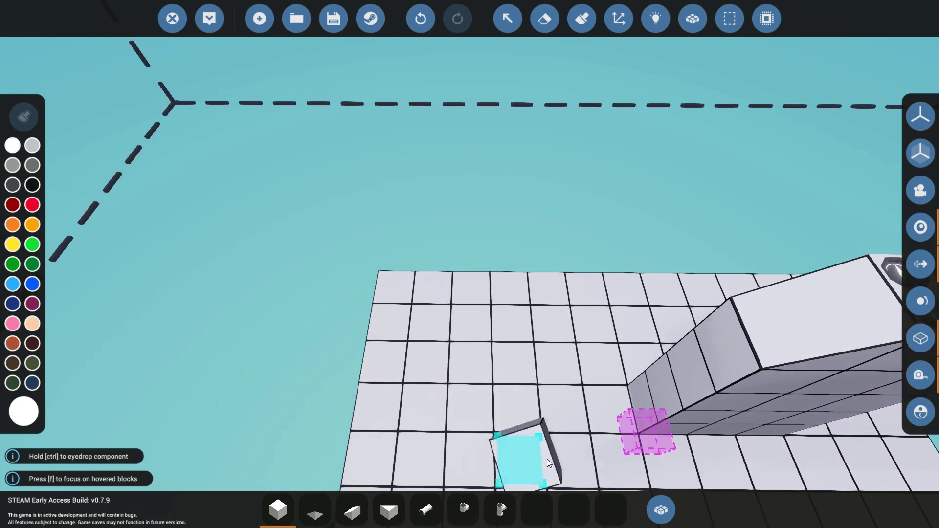
click(660, 510)
click(196, 138)
click(432, 146)
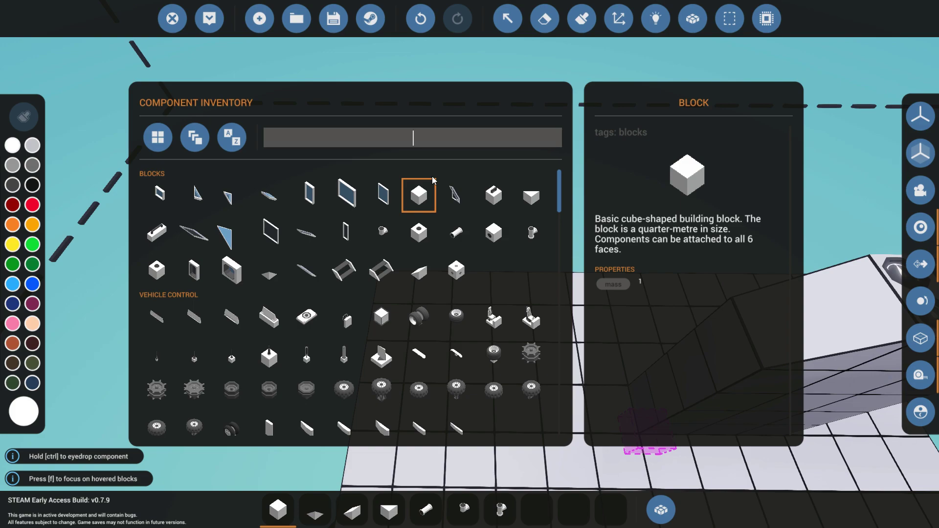
text(rain)
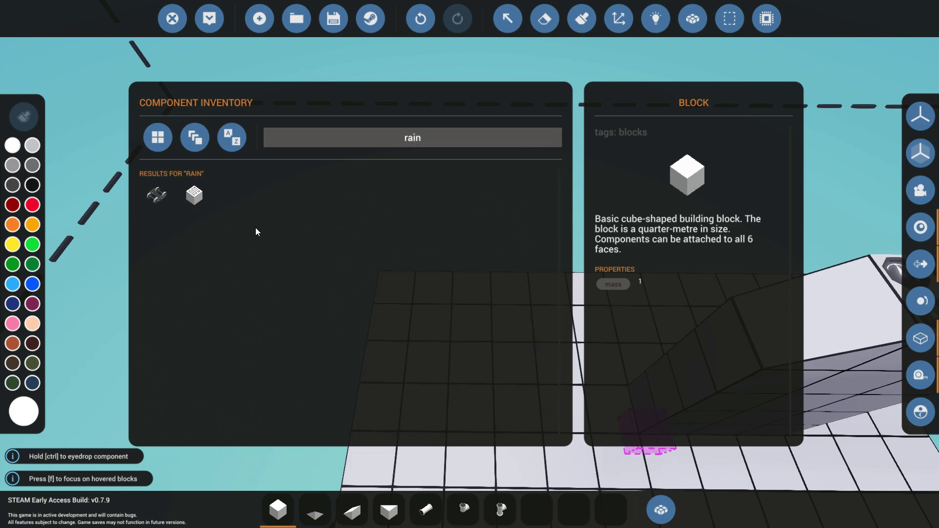
click(179, 194)
click(661, 509)
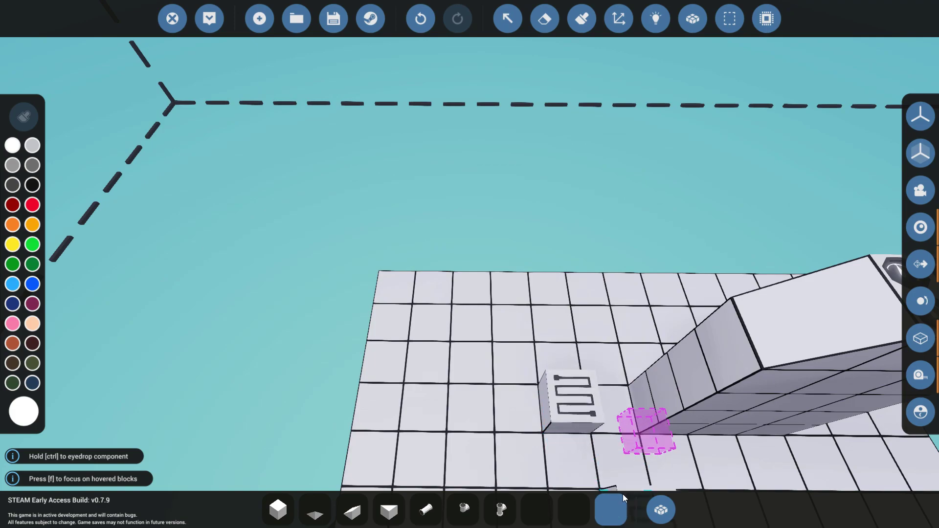
- Find the Light by searching for "lig" and place it on the floor next to the rain sensor
click(661, 510)
text(lig)
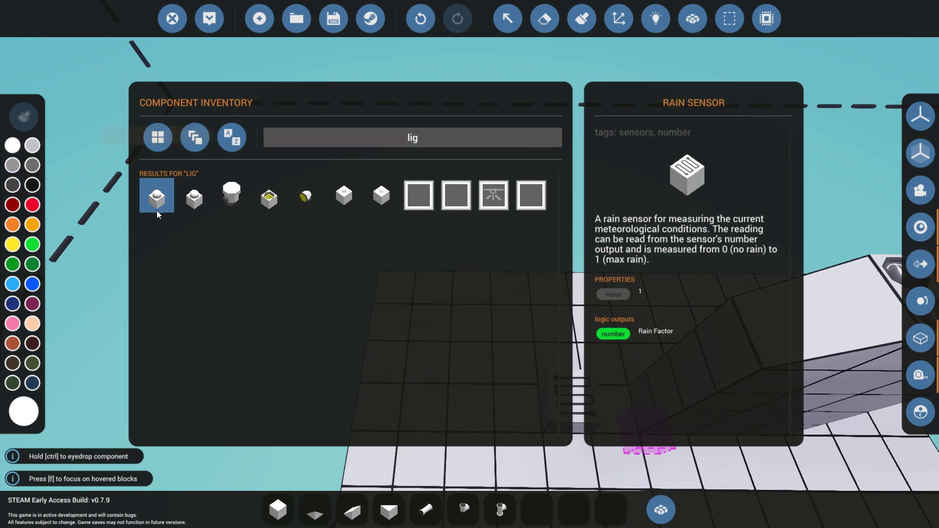
click(156, 196)
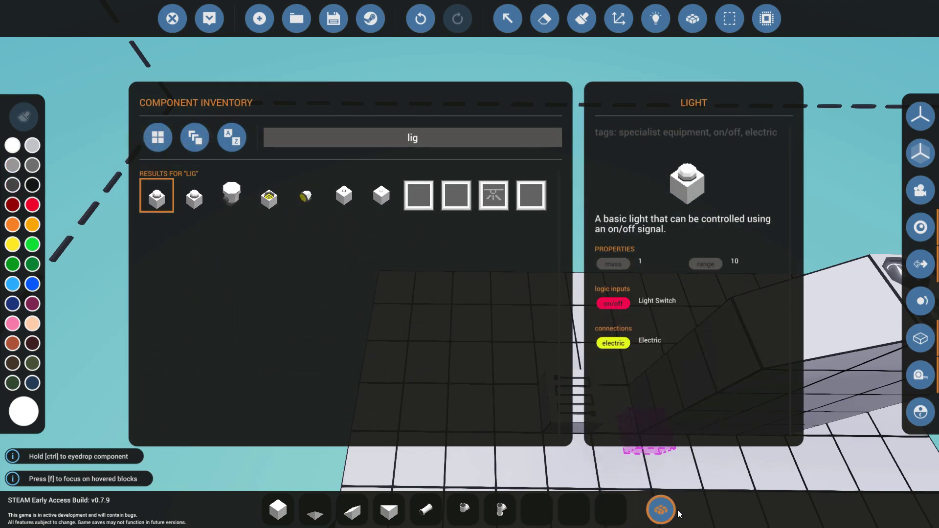
click(660, 510)
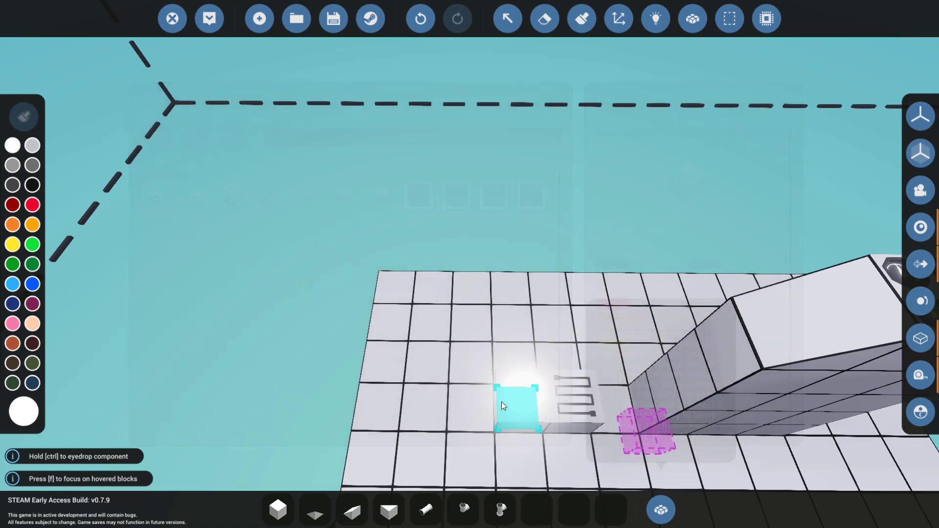
- Choose the wind sensor from the Sensors group, place it on the floor beside the light, and switch back to the basic block
click(660, 509)
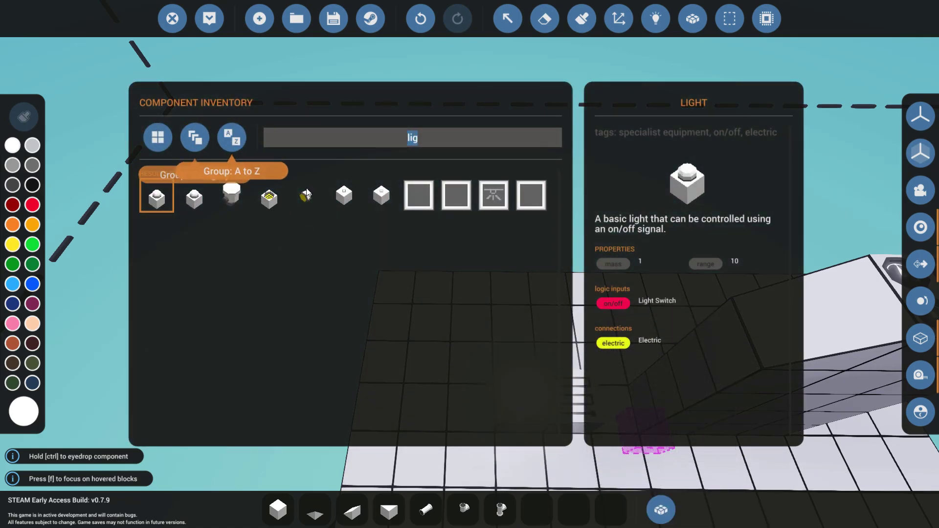
click(200, 131)
scroll(339, 327, down, 5)
scroll(327, 319, down, 4)
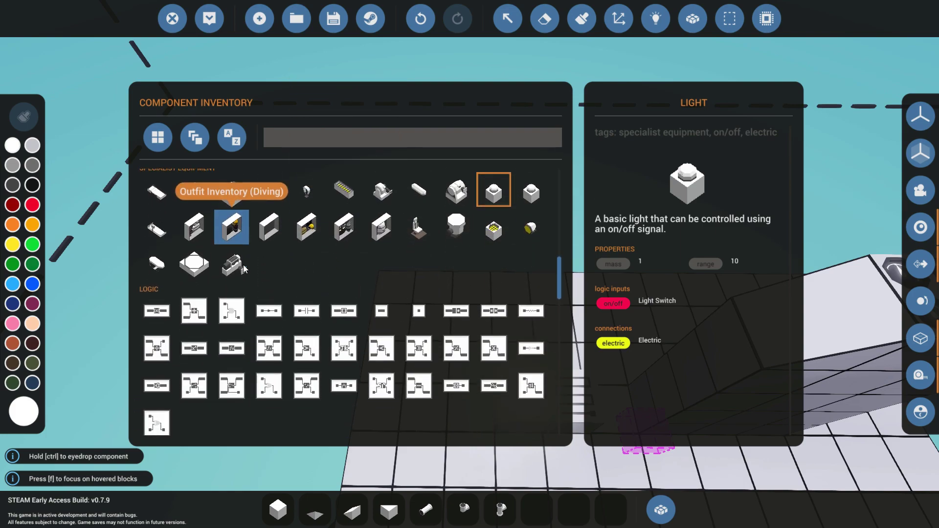
scroll(242, 265, down, 5)
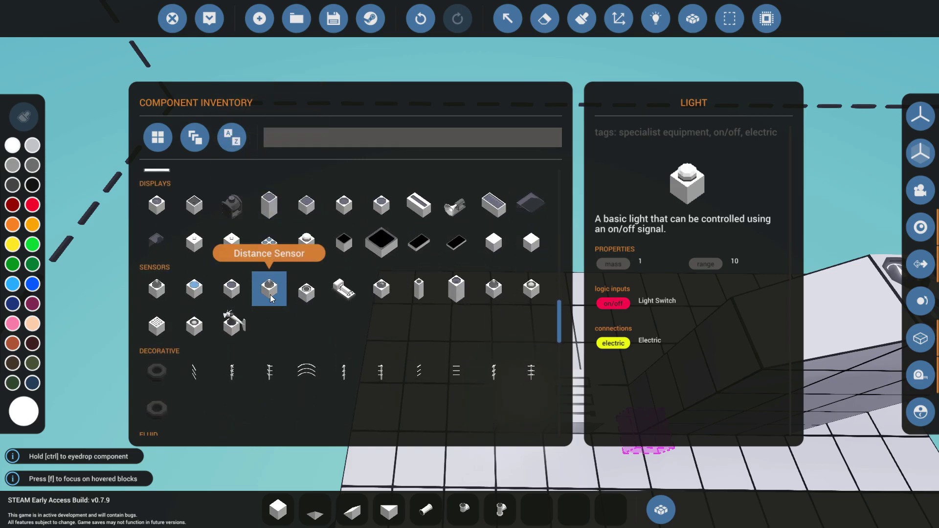
click(232, 325)
click(679, 508)
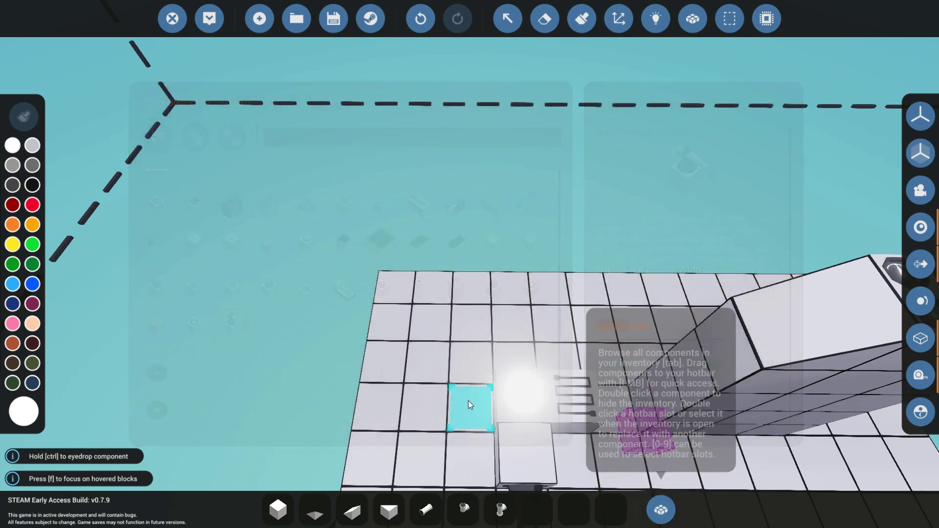
click(471, 401)
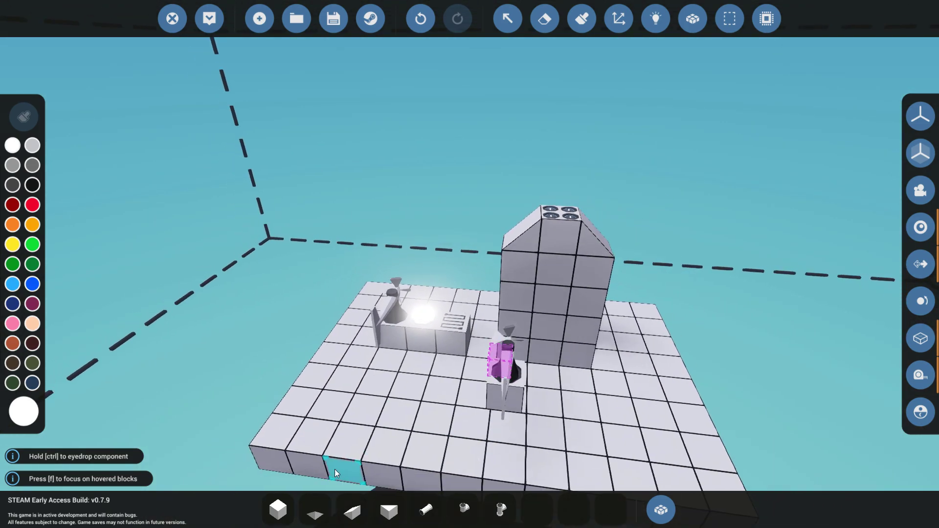
click(278, 506)
key(w)
key(space)
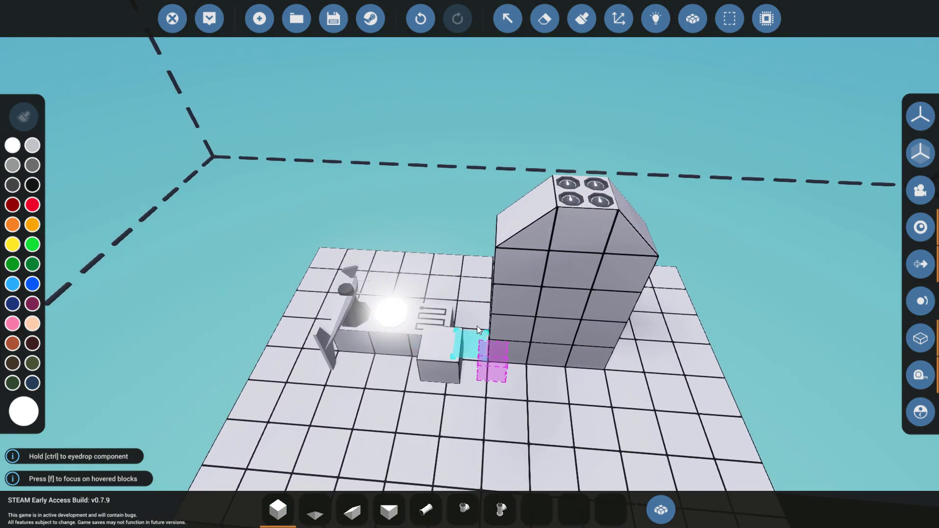
key(d)
key(w)
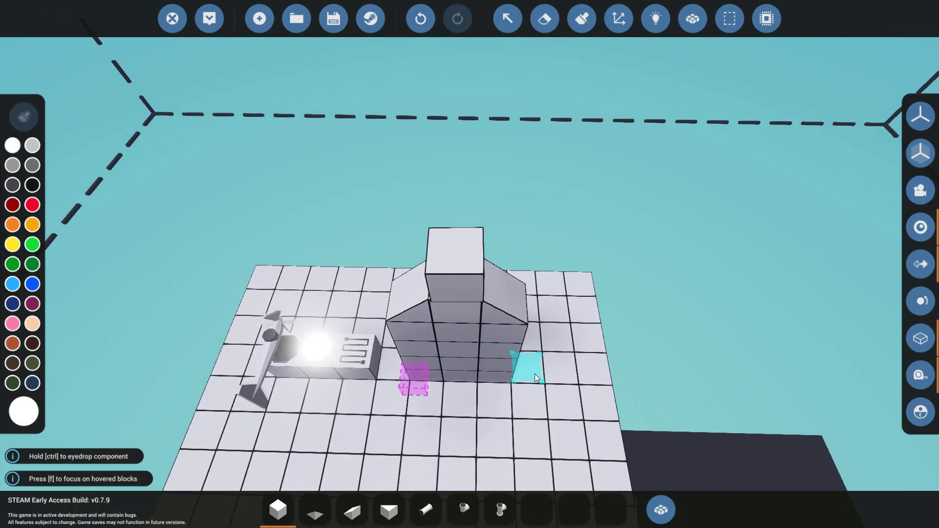
- Find the Electric Battery Small by searching for "bat" and place it on the floor against the foot of the wall
click(663, 507)
text(bat)
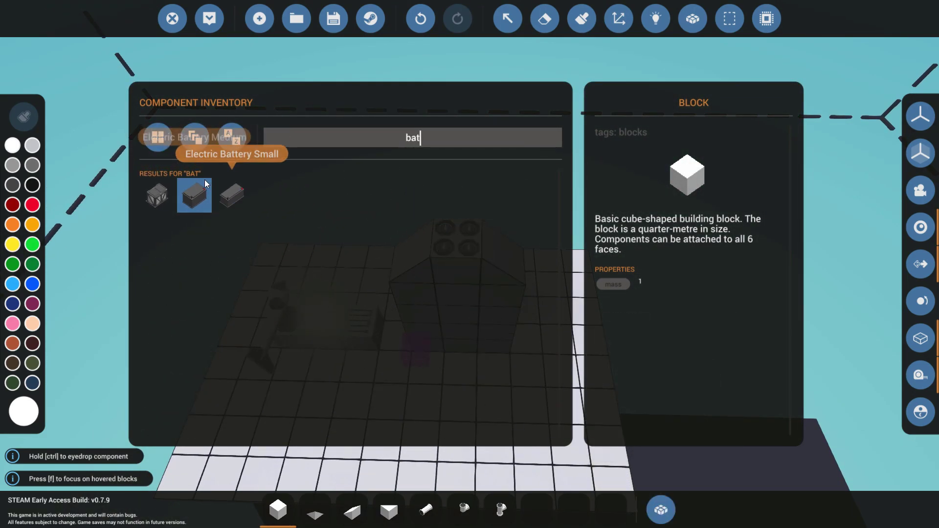
double_click(232, 194)
key(w)
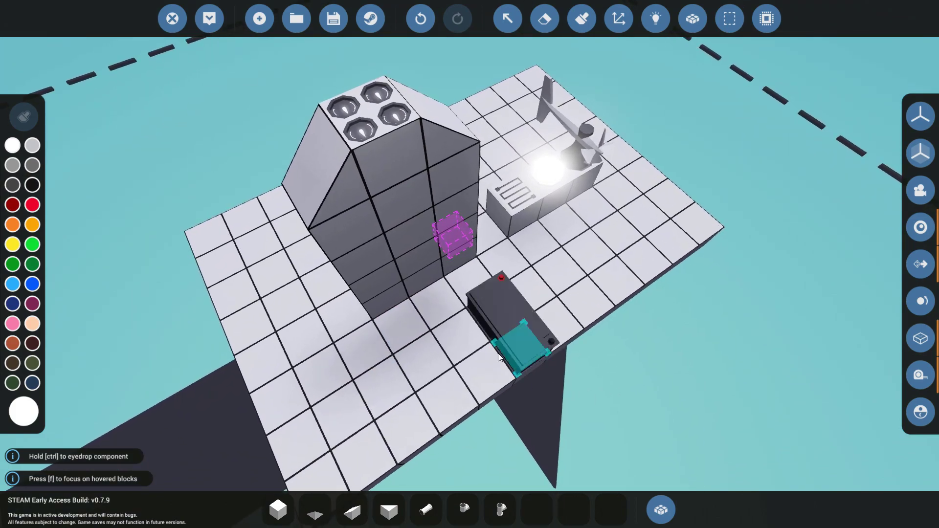
click(444, 306)
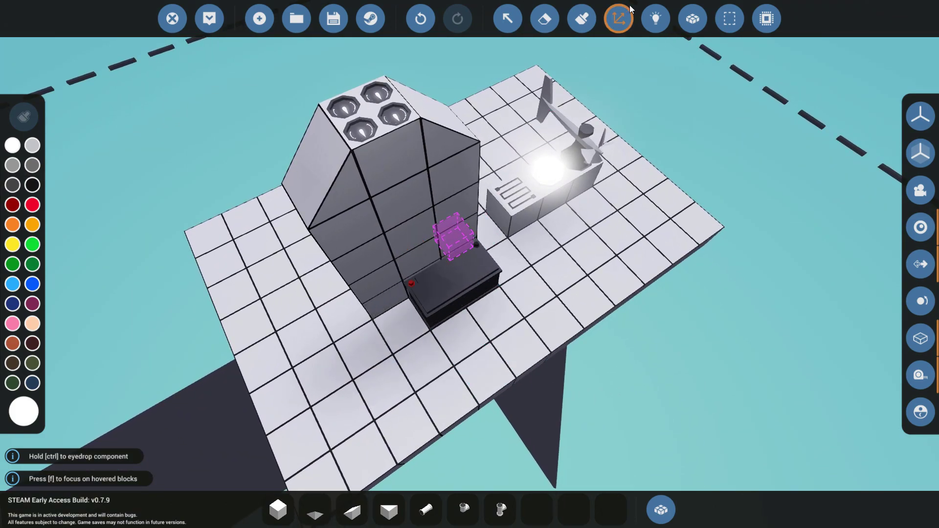
- Wire the battery's electric node to the instrument panel and the light, and leave the logic view
click(655, 18)
click(7, 325)
mouse_move(472, 272)
mouse_down()
mouse_move(376, 138)
mouse_move(543, 188)
mouse_move(471, 273)
mouse_up()
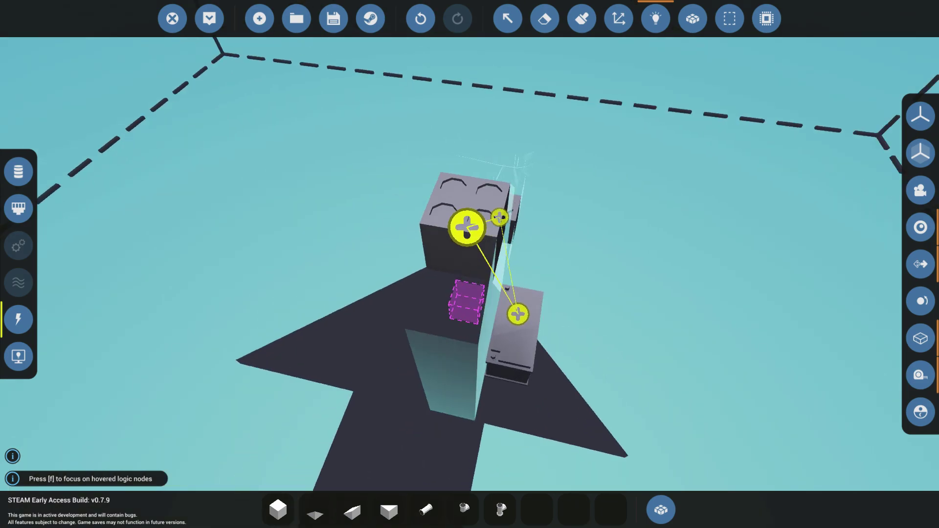
click(653, 23)
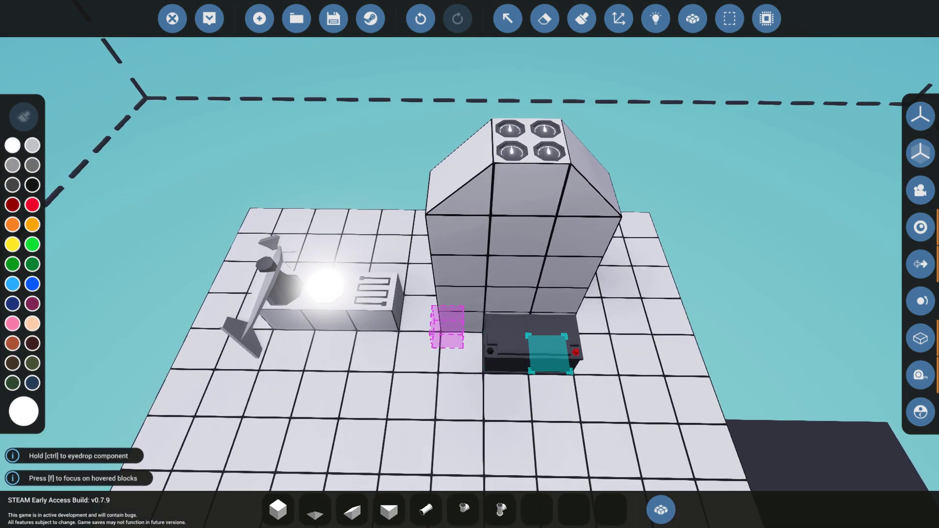
- Open the instrument panel's properties and examine the default settings of Instruments 1 to 4
click(508, 19)
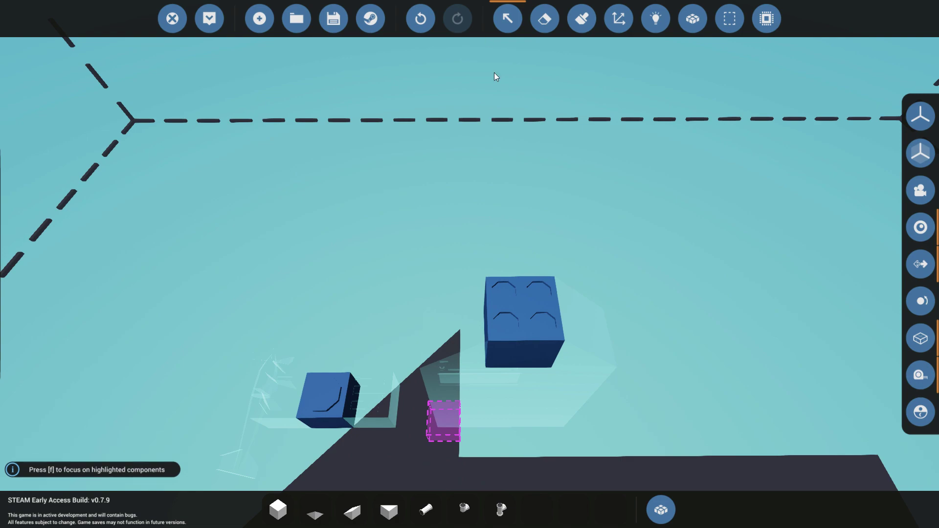
click(529, 316)
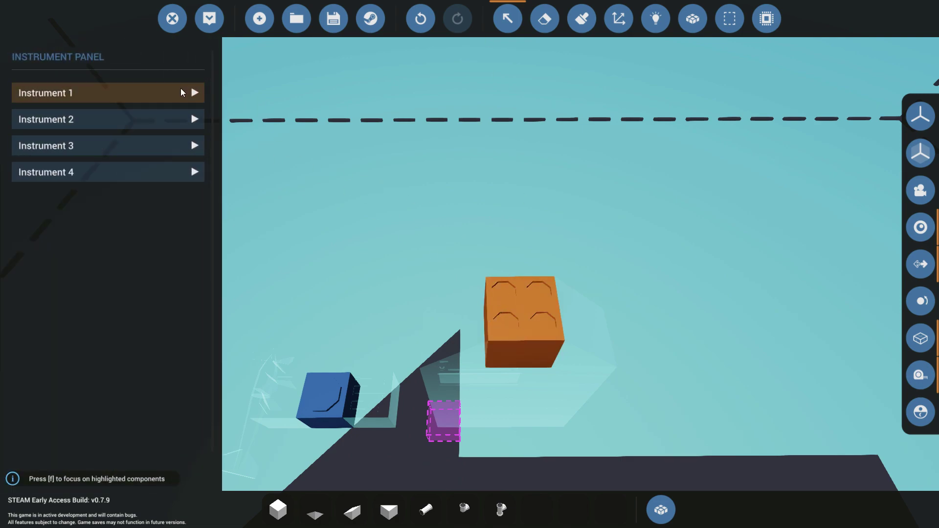
click(44, 94)
click(126, 268)
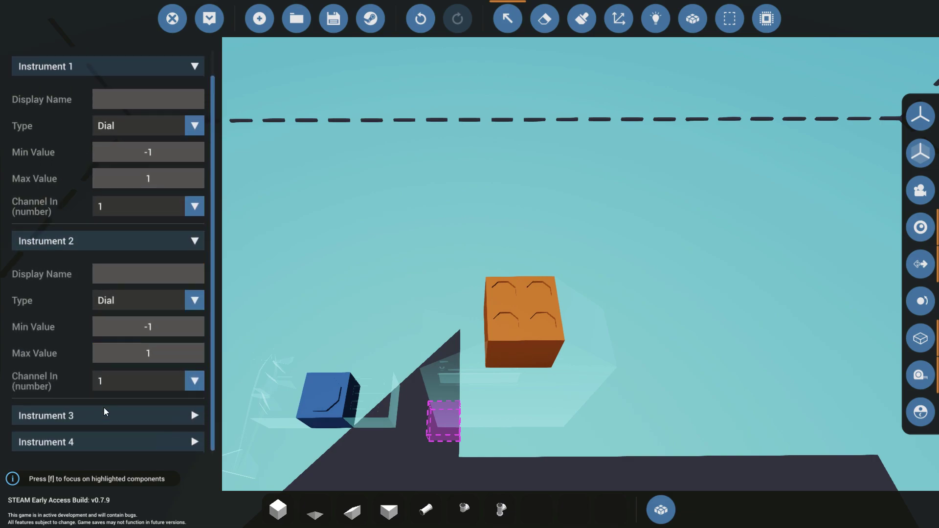
click(104, 423)
click(114, 442)
scroll(133, 389, down, 3)
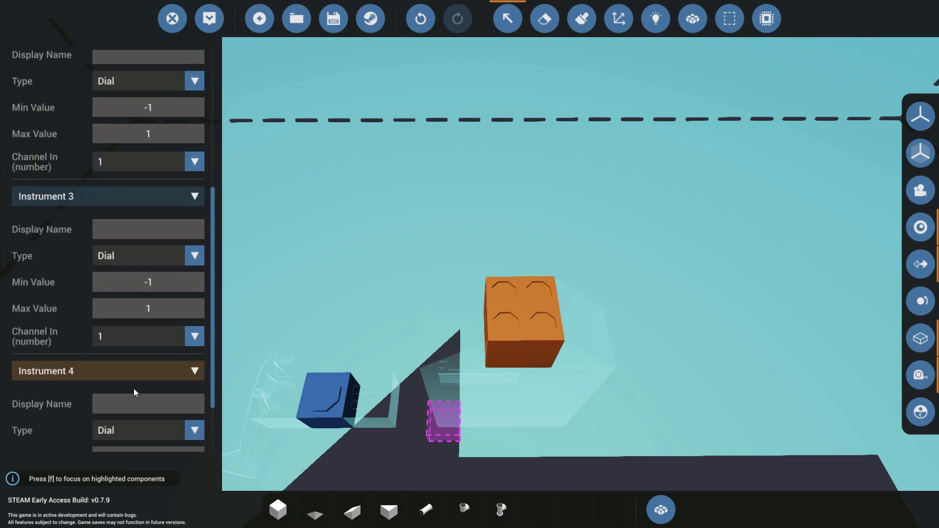
scroll(150, 295, up, 4)
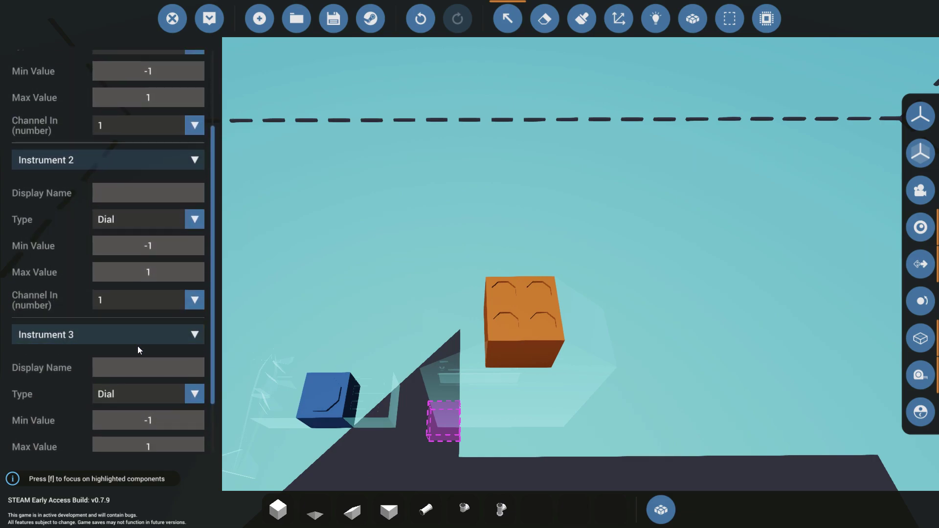
click(134, 365)
click(129, 239)
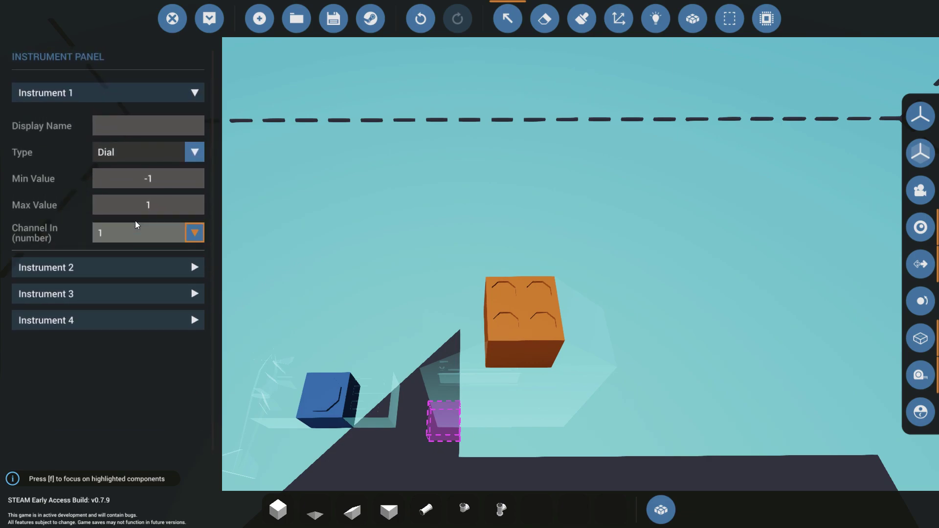
- Examine the available display and control types offered for Instrument 1
click(159, 158)
scroll(132, 215, down, 2)
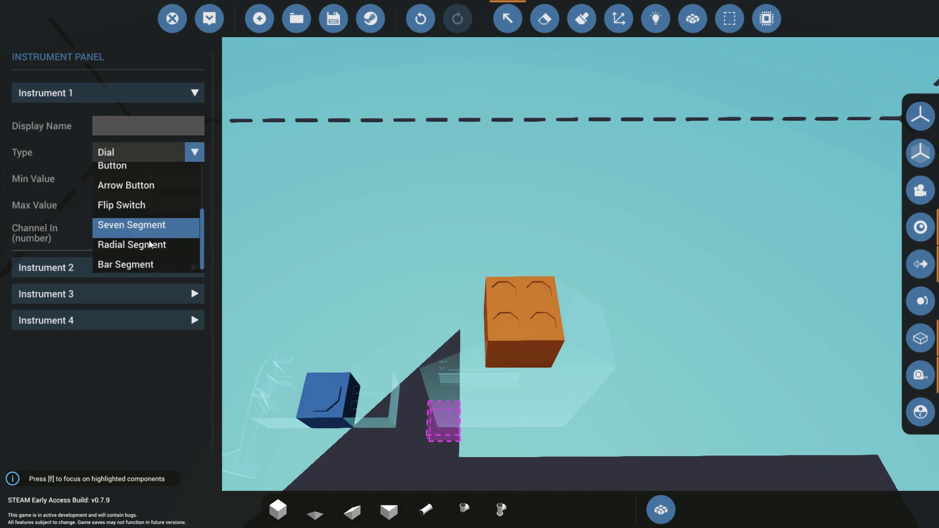
scroll(142, 230, up, 3)
scroll(134, 220, down, 3)
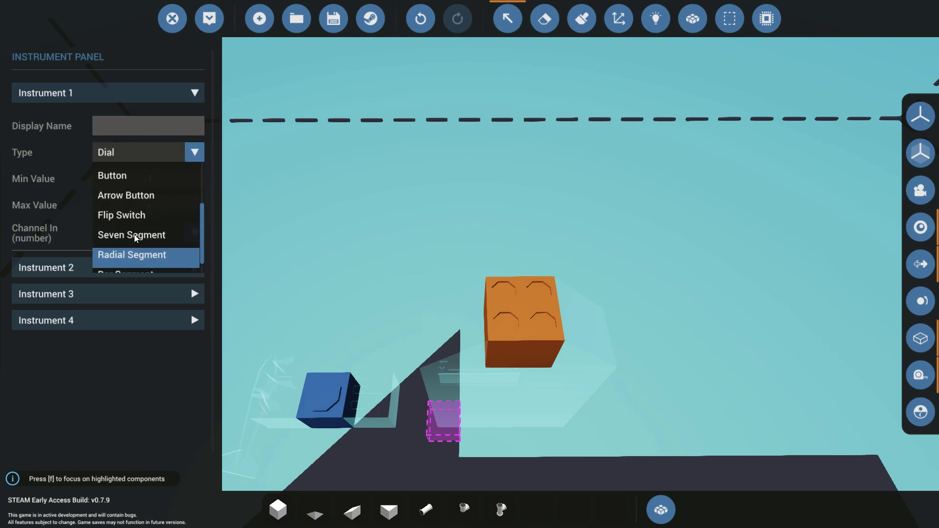
scroll(144, 220, up, 3)
scroll(149, 245, down, 3)
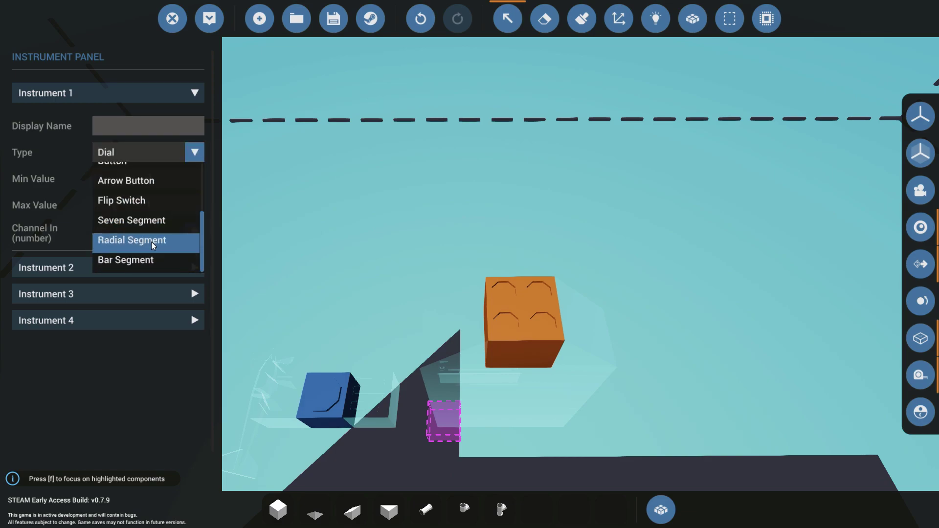
scroll(147, 209, up, 3)
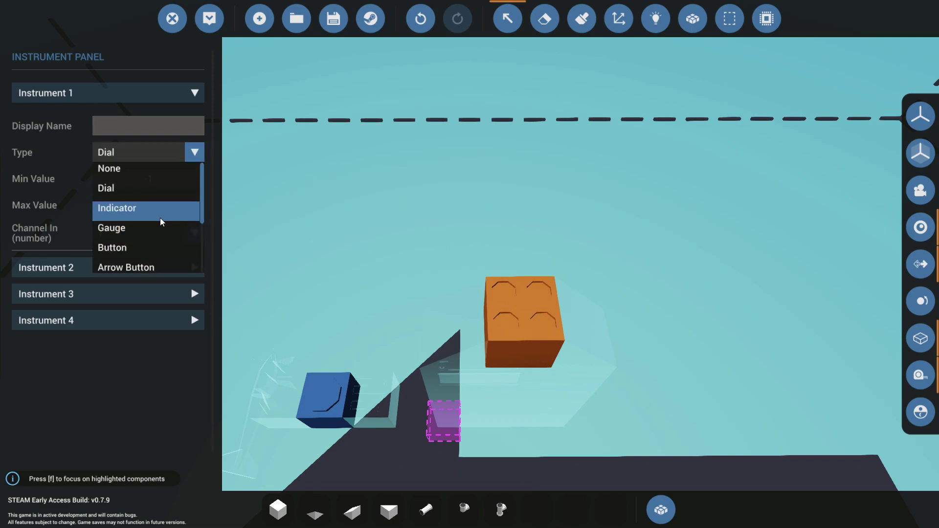
scroll(149, 200, down, 3)
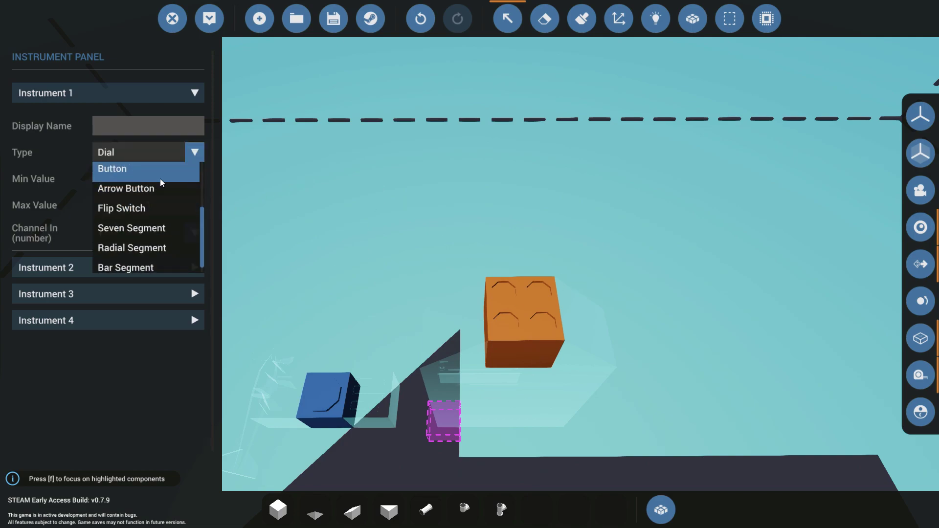
scroll(142, 227, down, 1)
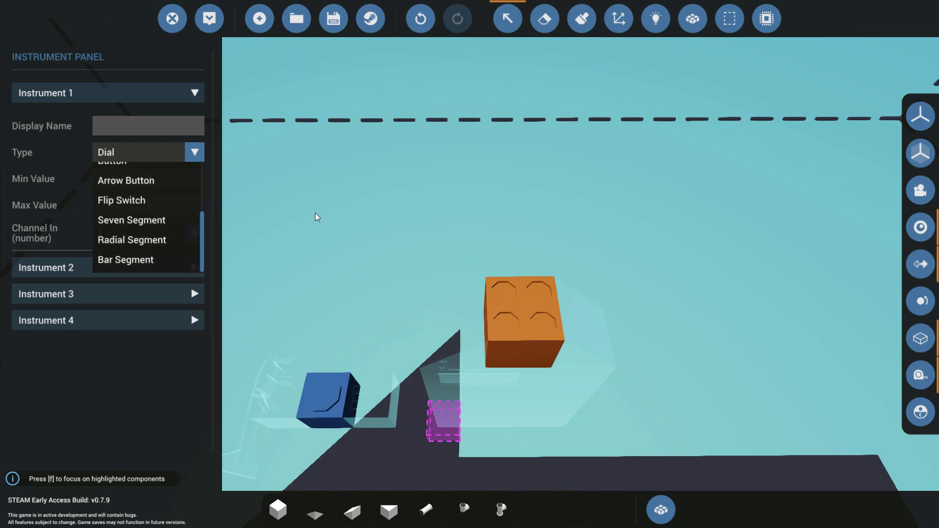
scroll(161, 198, up, 3)
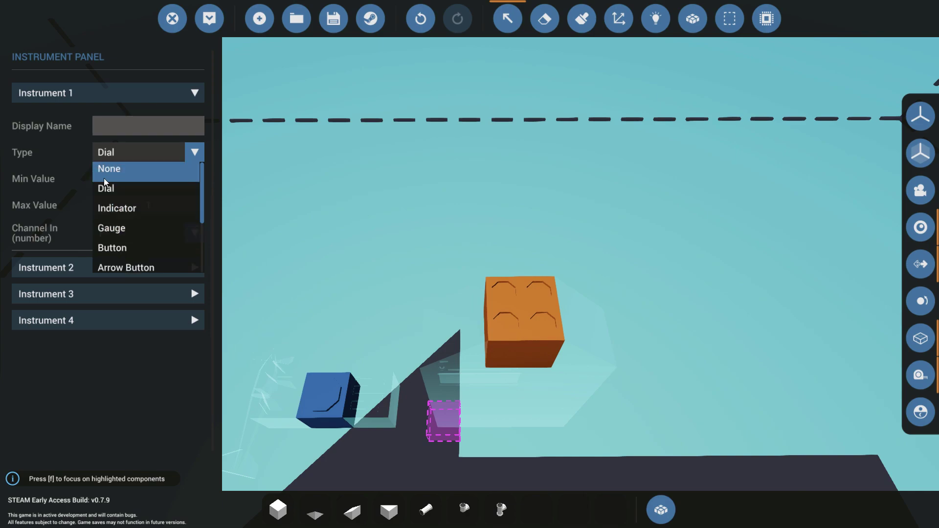
scroll(135, 211, down, 3)
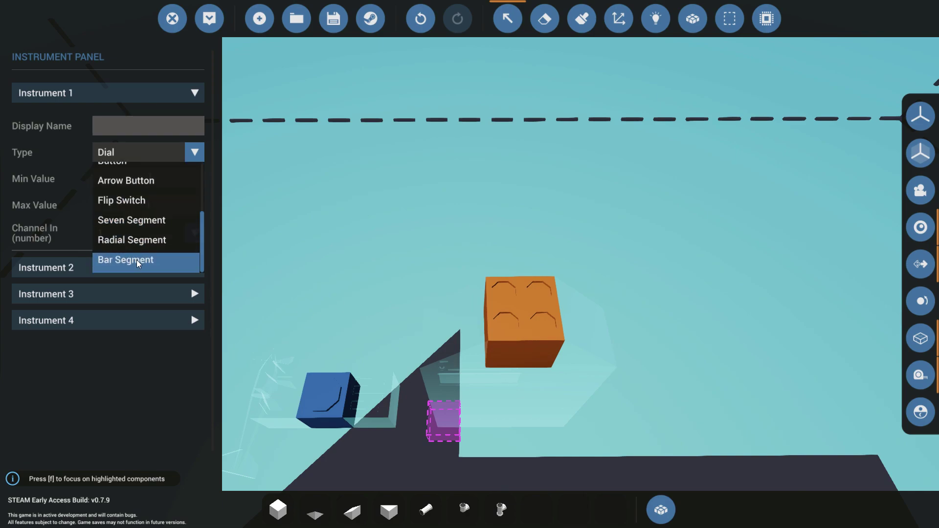
scroll(132, 259, up, 3)
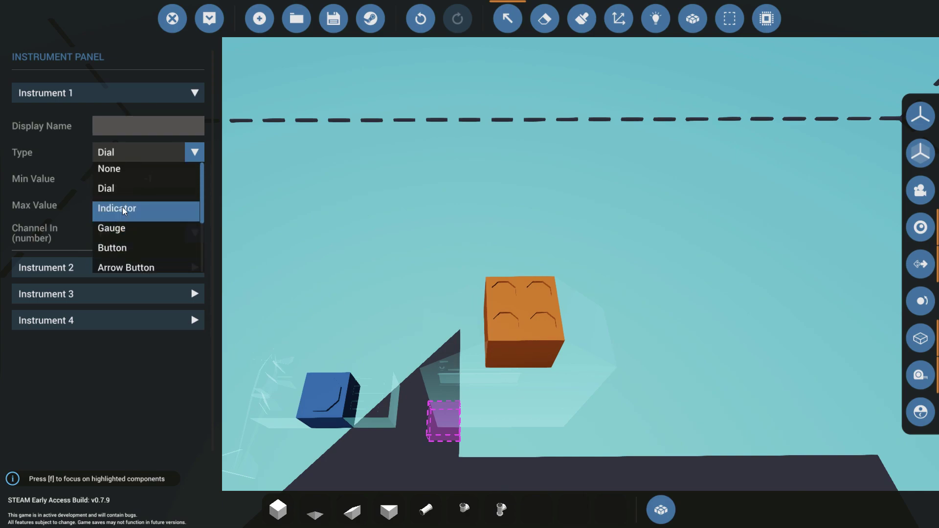
scroll(142, 221, down, 3)
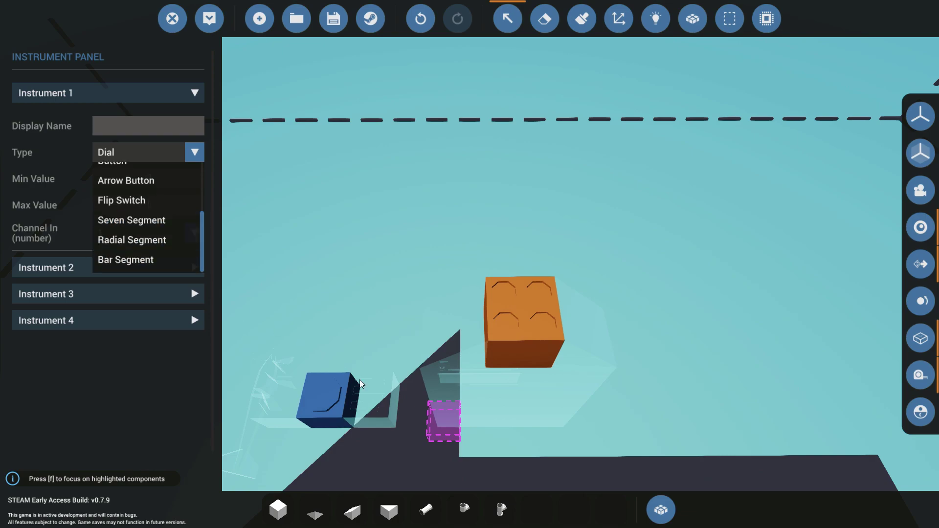
- Set Instrument 1's type to Flip Switch and return to building with the basic block
scroll(147, 227, up, 1)
click(143, 228)
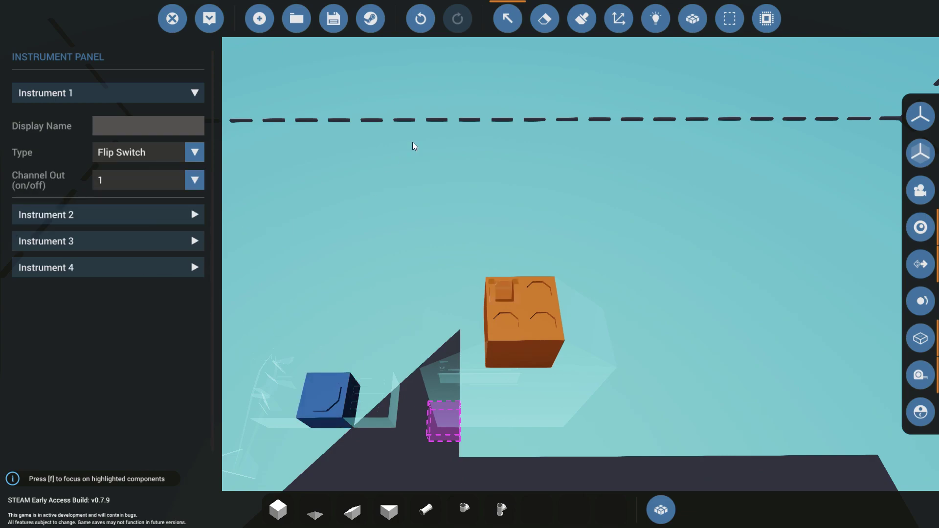
click(507, 19)
click(276, 510)
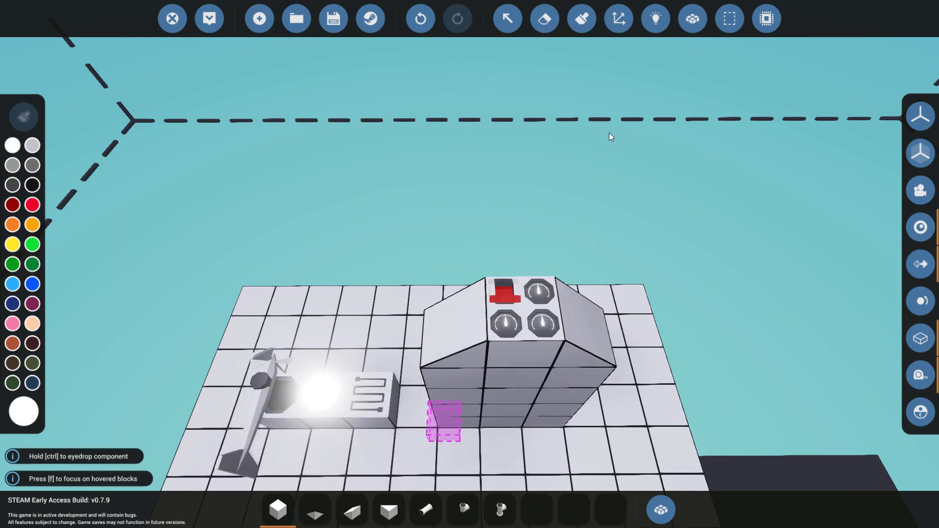
- Open the instrument panel's properties and set Instrument 1's display name to "Light"
click(507, 19)
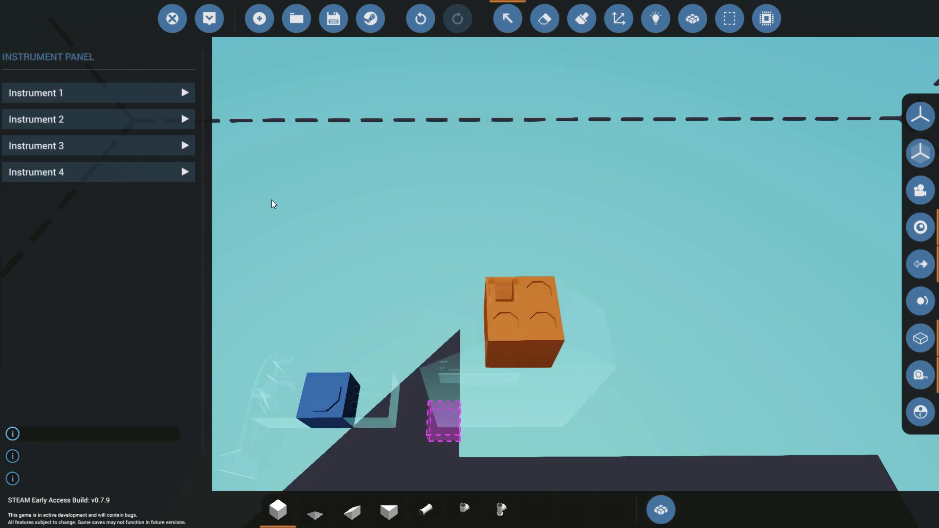
click(144, 91)
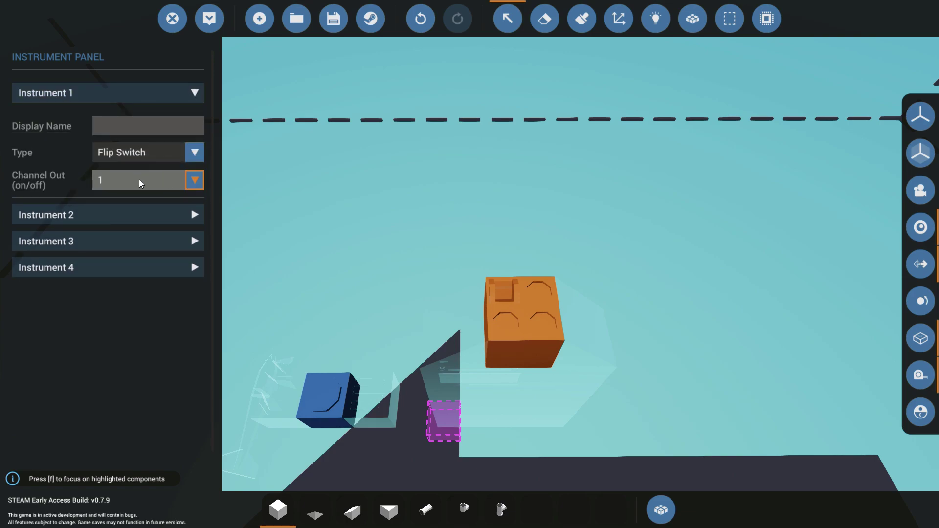
click(141, 183)
click(168, 177)
click(134, 214)
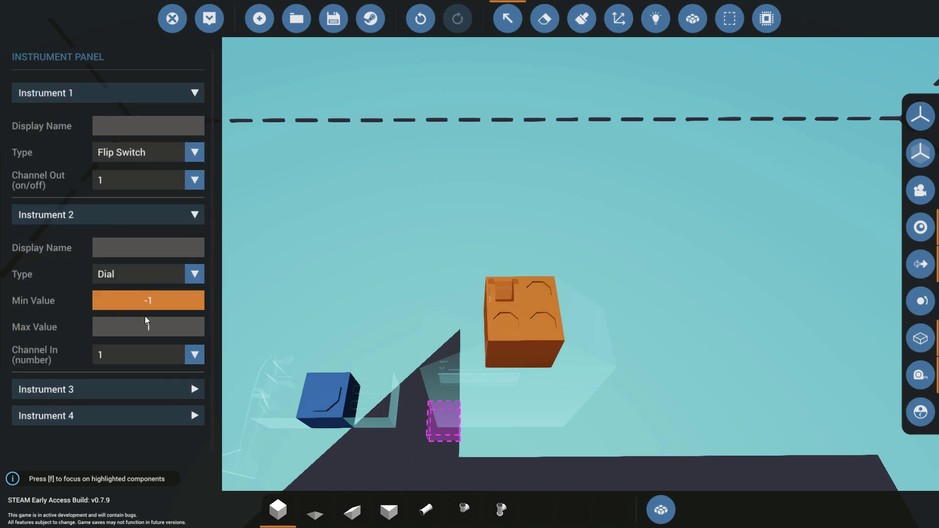
click(166, 215)
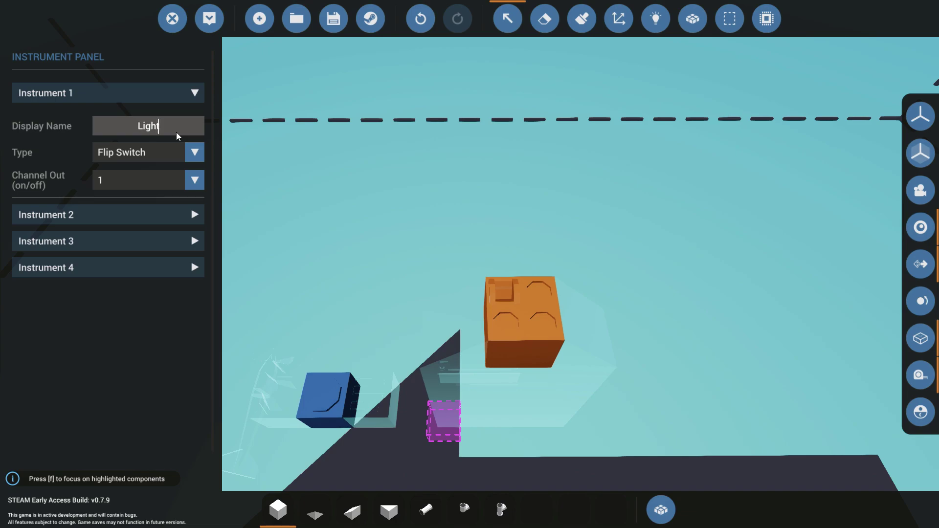
- Keep Instrument 2 as a Dial and set its minimum to 0, maximum to 1 and input channel to 2
click(179, 214)
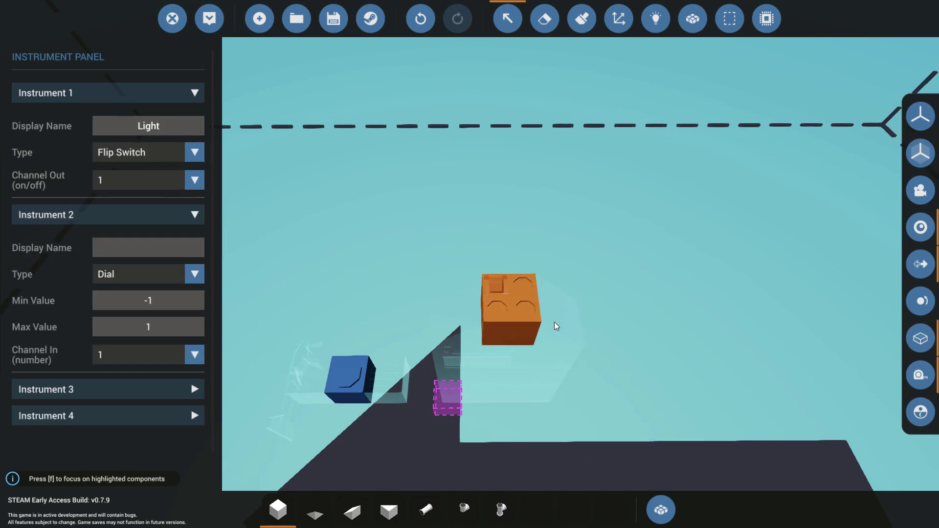
click(149, 94)
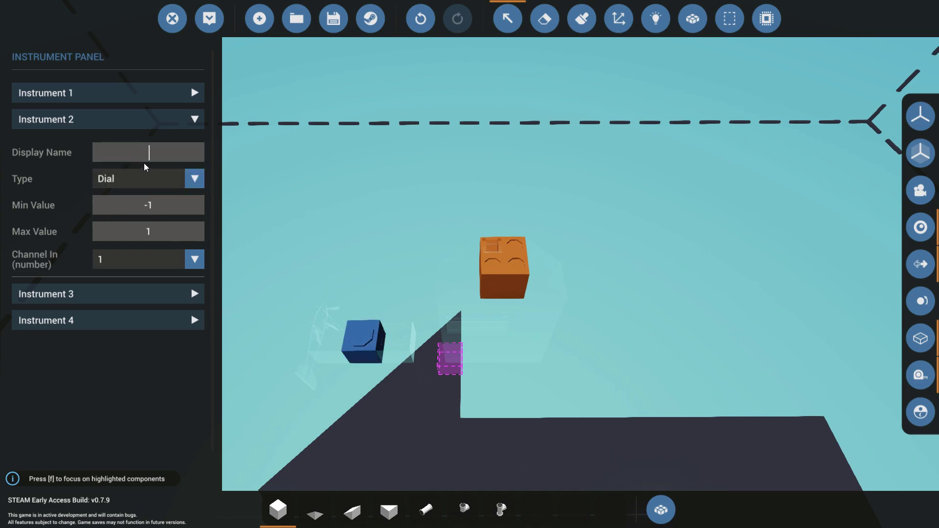
click(170, 160)
click(166, 178)
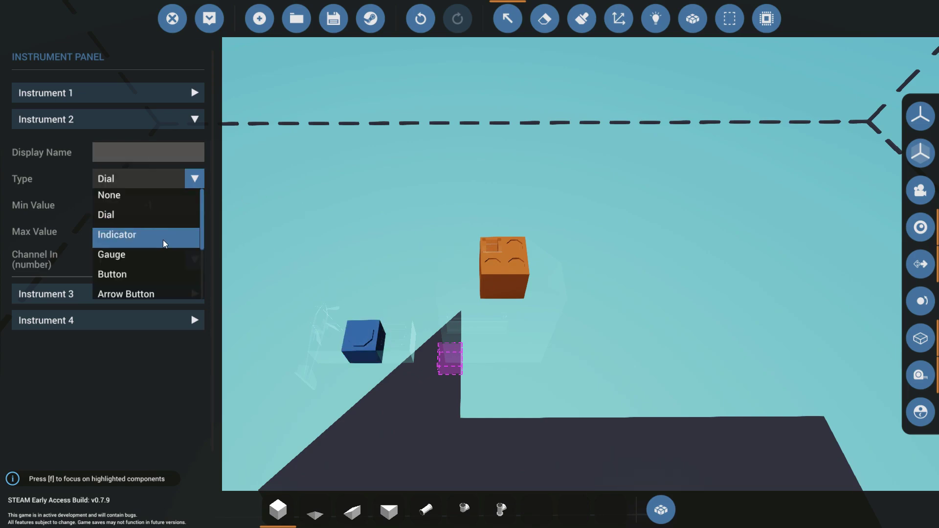
scroll(164, 243, down, 2)
scroll(165, 244, up, 2)
click(162, 193)
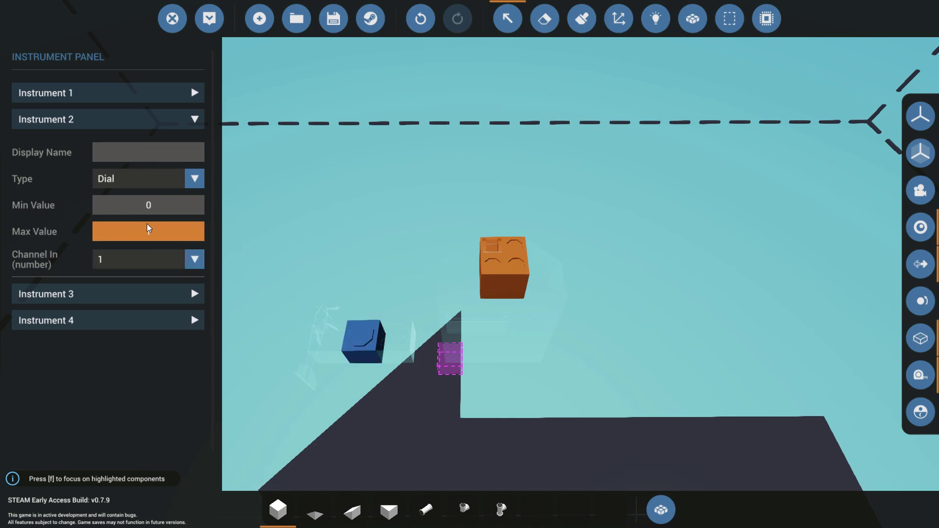
click(141, 264)
click(124, 299)
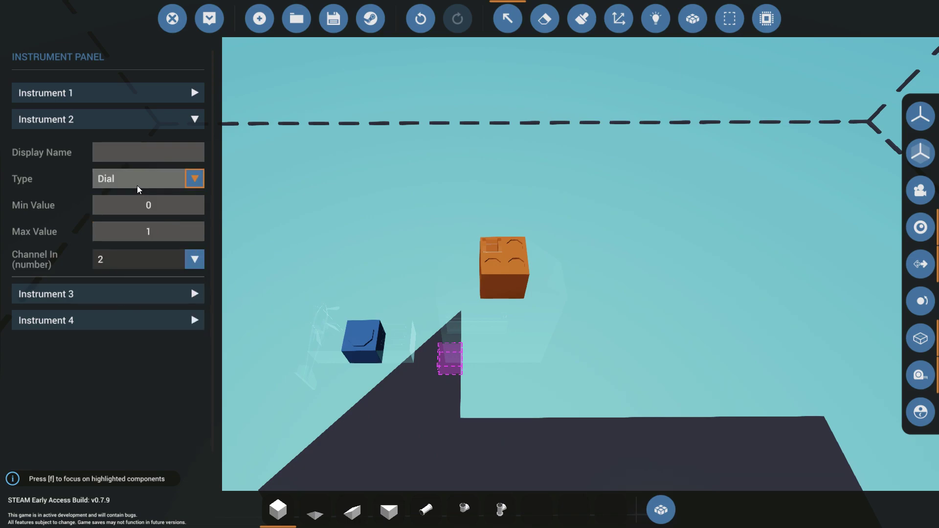
- Examine the range of input channels available for Instrument 2, leaving only Instrument 3's settings expanded
click(135, 119)
click(129, 154)
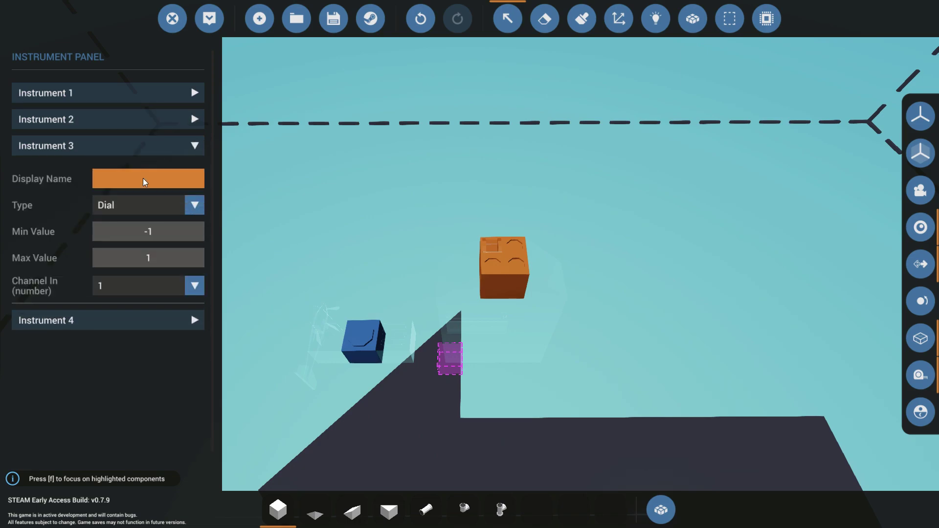
click(128, 121)
click(140, 259)
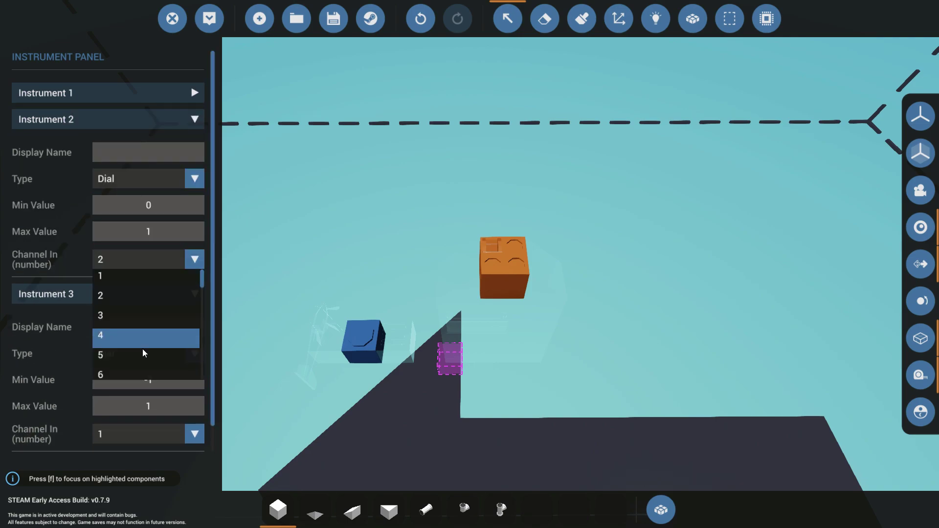
scroll(143, 348, down, 8)
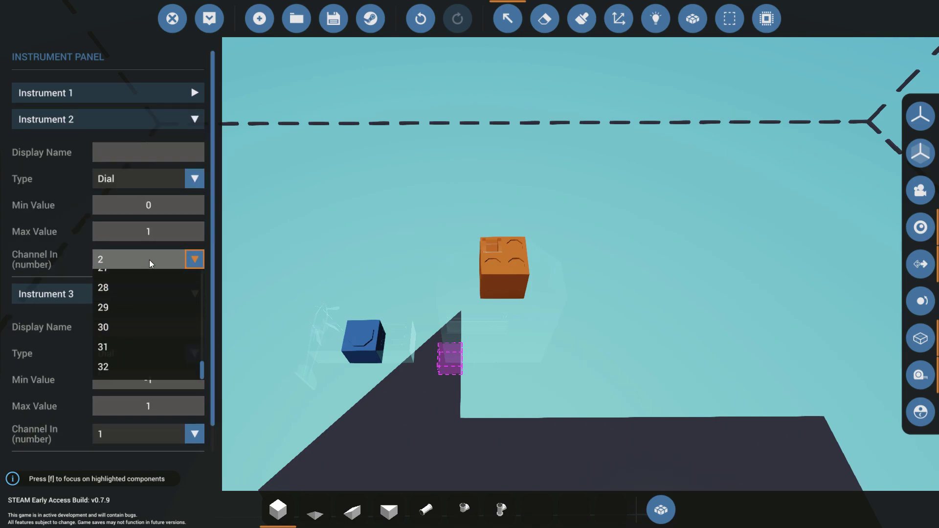
click(119, 252)
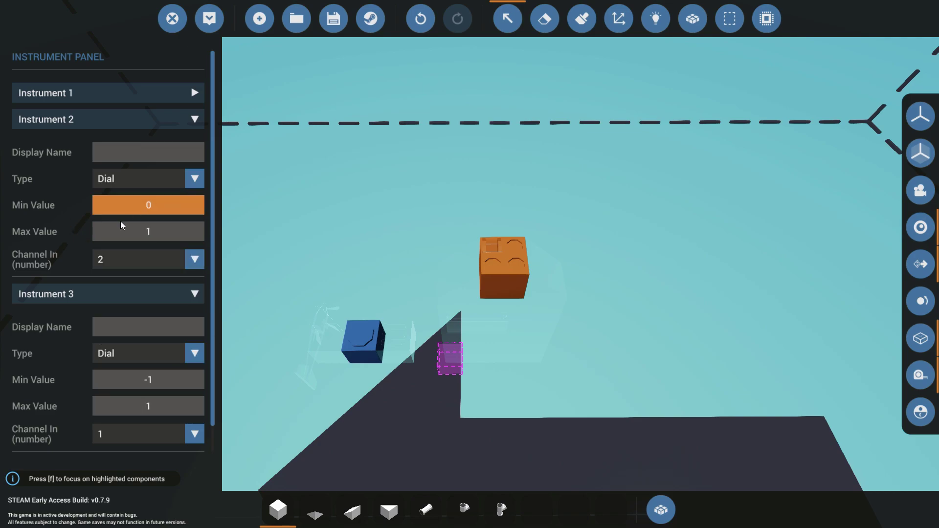
scroll(131, 308, down, 1)
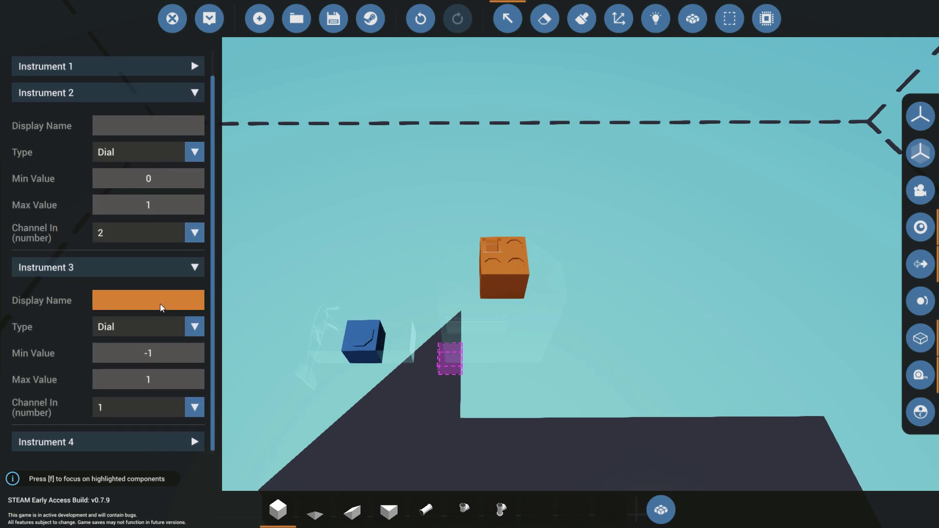
click(129, 95)
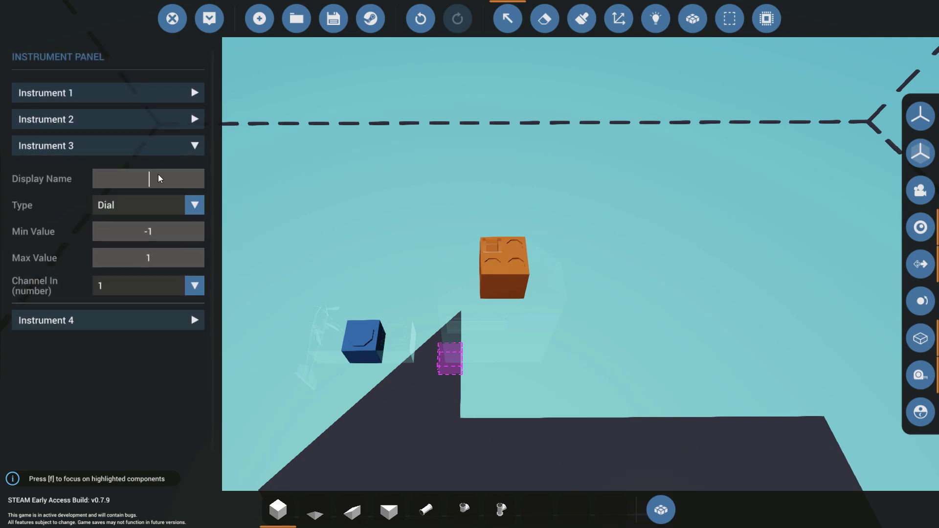
- Review the types offered for Instrument 3, keep it as a Dial and set its input channel to 3
click(153, 204)
scroll(133, 289, down, 1)
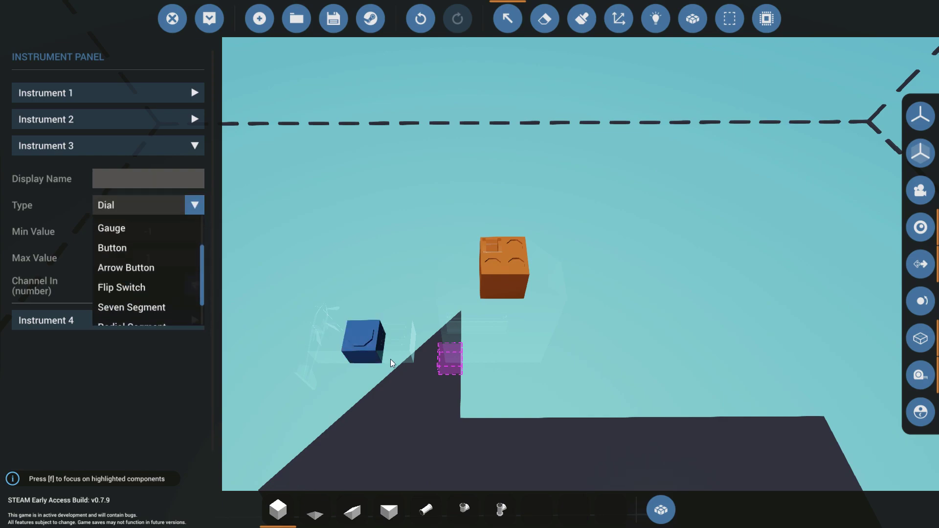
scroll(160, 271, down, 1)
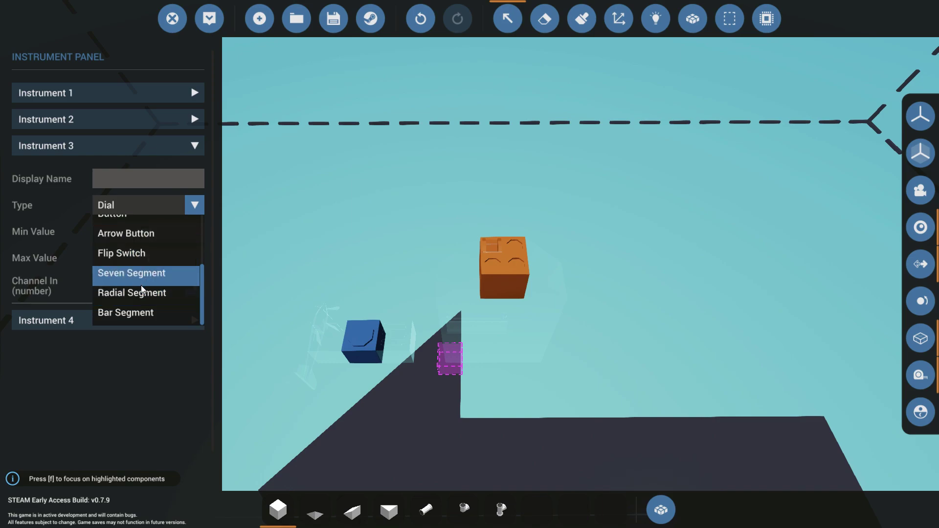
scroll(141, 286, up, 2)
scroll(142, 282, down, 1)
scroll(140, 283, up, 2)
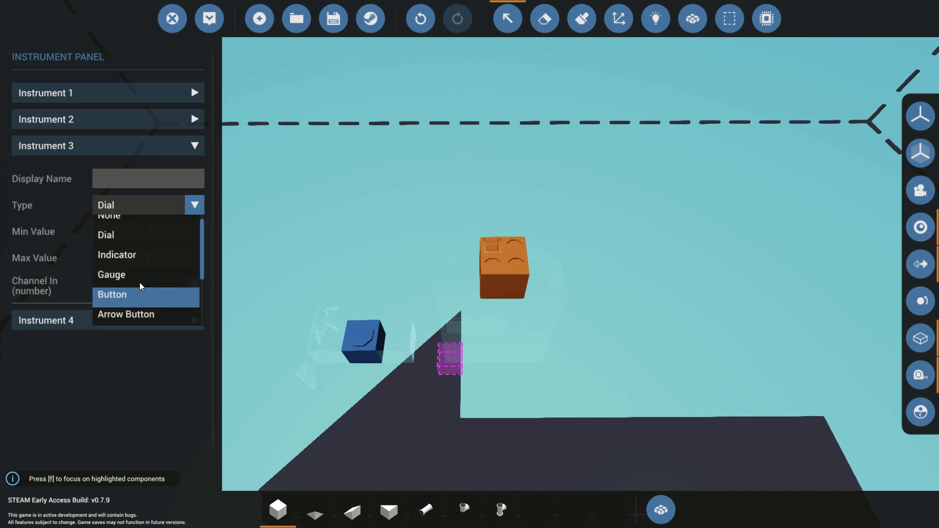
click(132, 241)
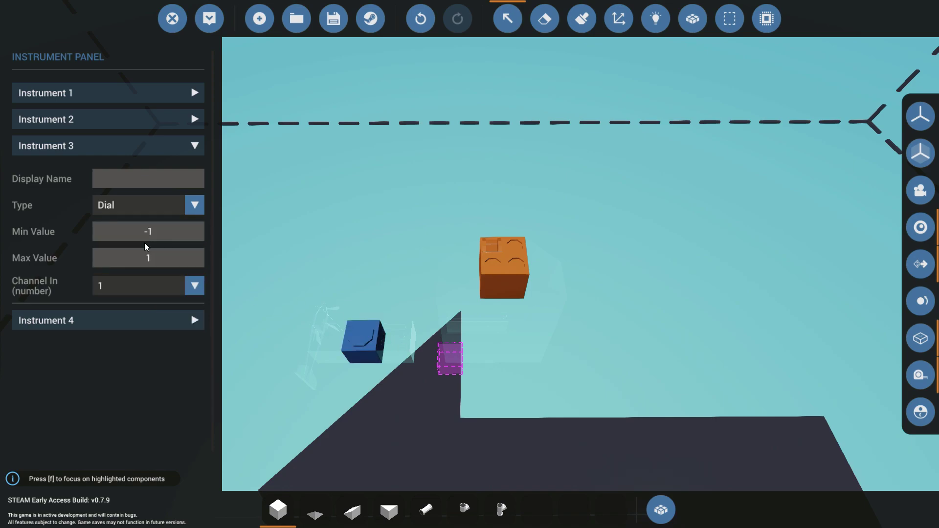
click(139, 233)
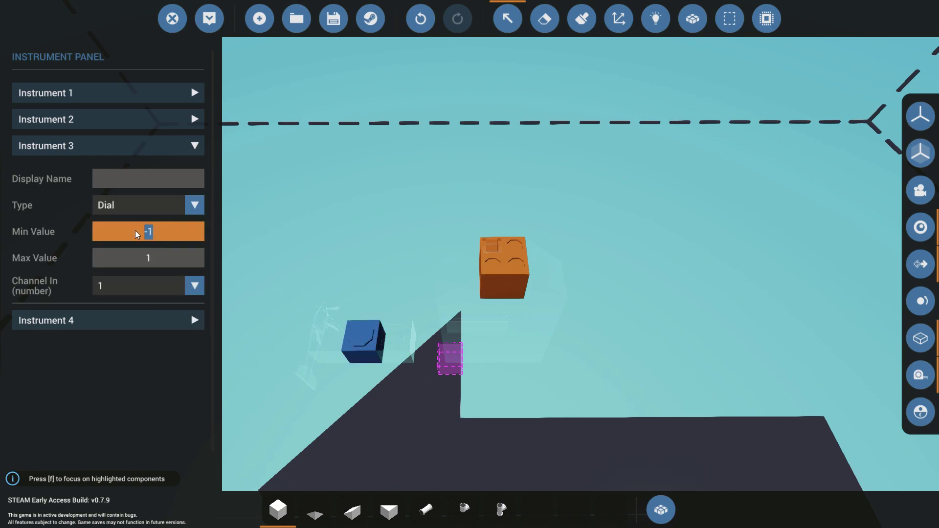
click(157, 279)
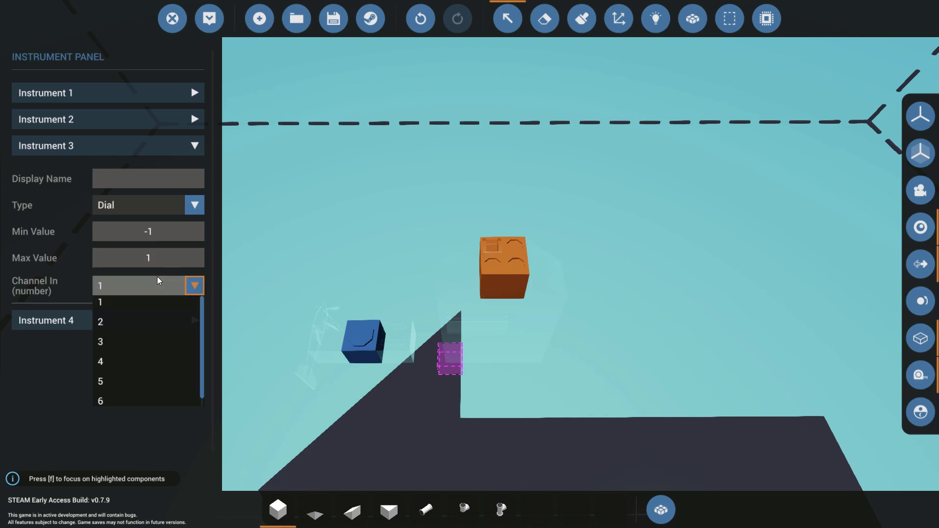
click(134, 337)
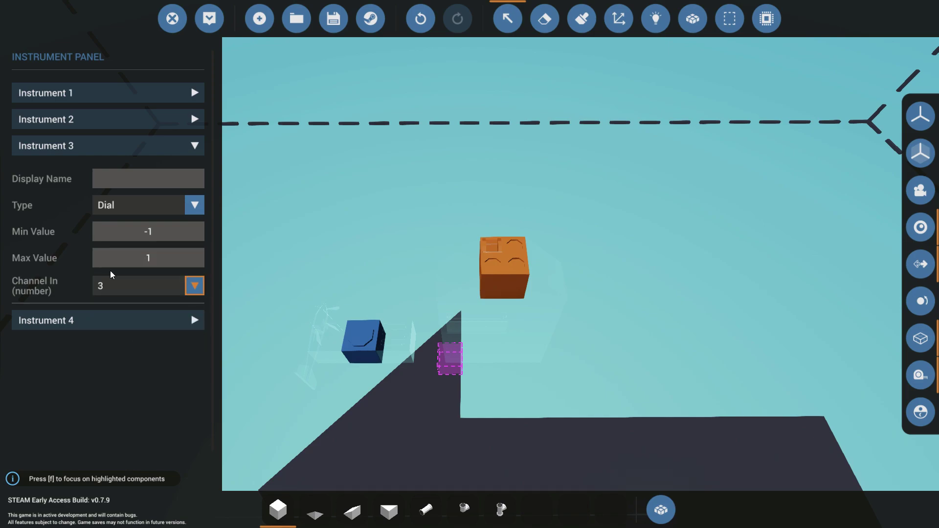
- Recheck the segment display types for Instrument 3, then set its display name to "Wind Direction"
click(193, 145)
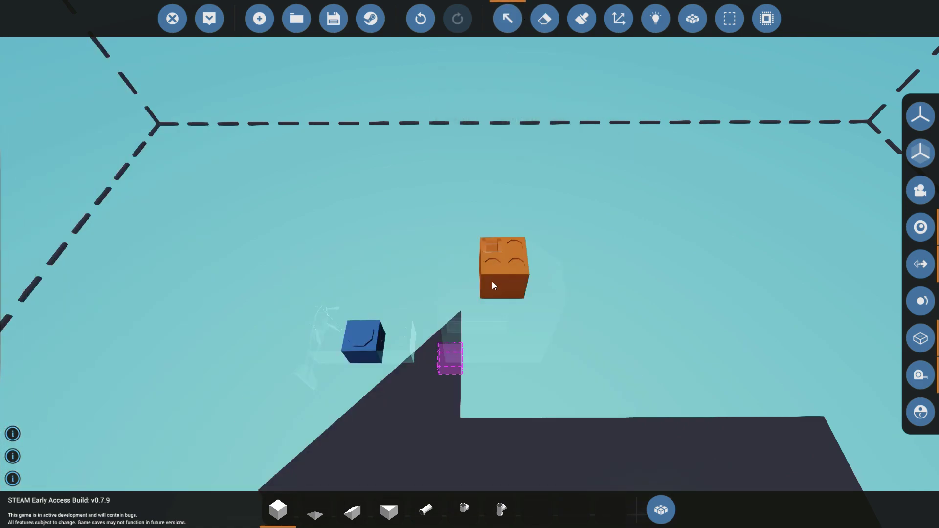
click(114, 146)
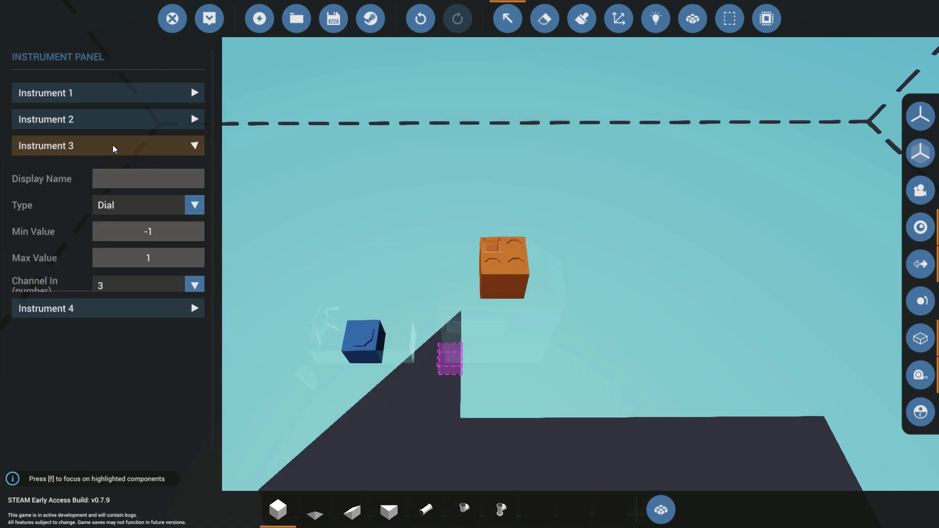
click(147, 200)
scroll(155, 298, down, 3)
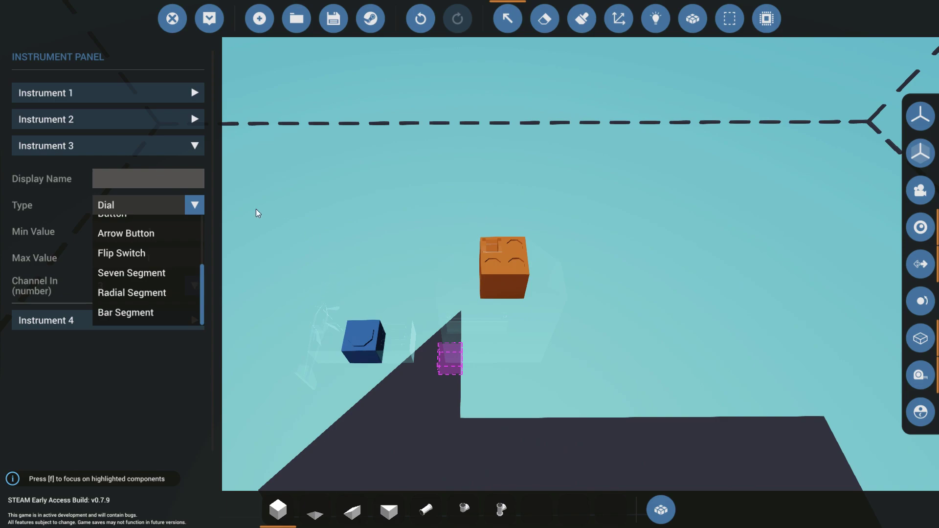
click(173, 204)
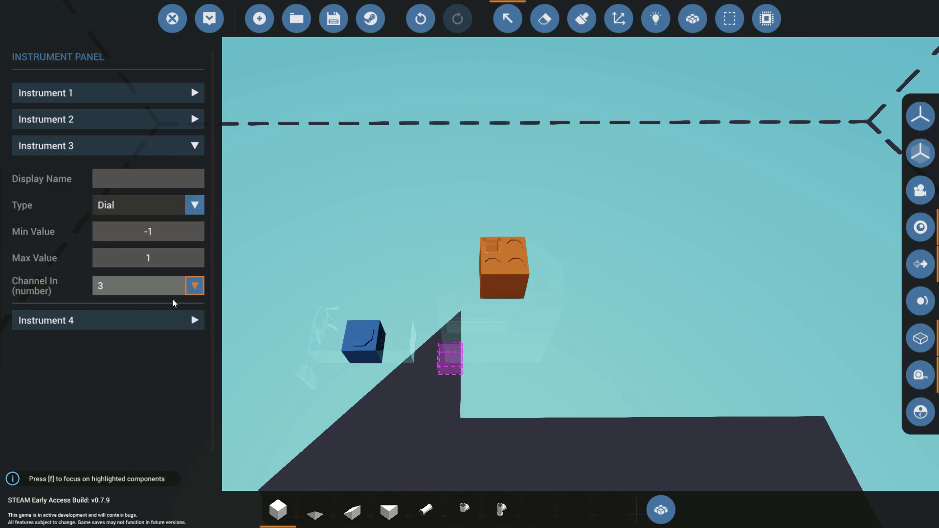
click(144, 324)
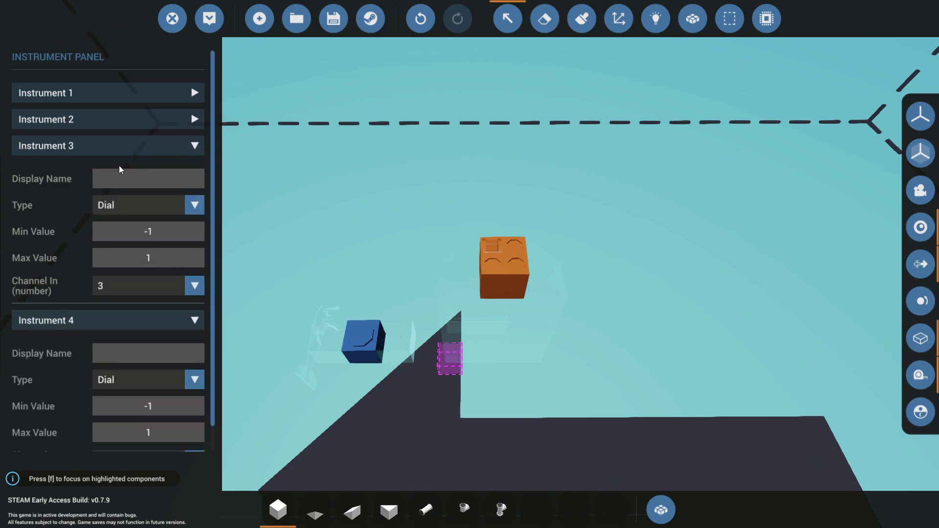
text(Wind Direction)
- Set Instrument 4's type to Gauge with a minimum value of 0, and leave the panel's properties
scroll(129, 354, down, 1)
click(135, 344)
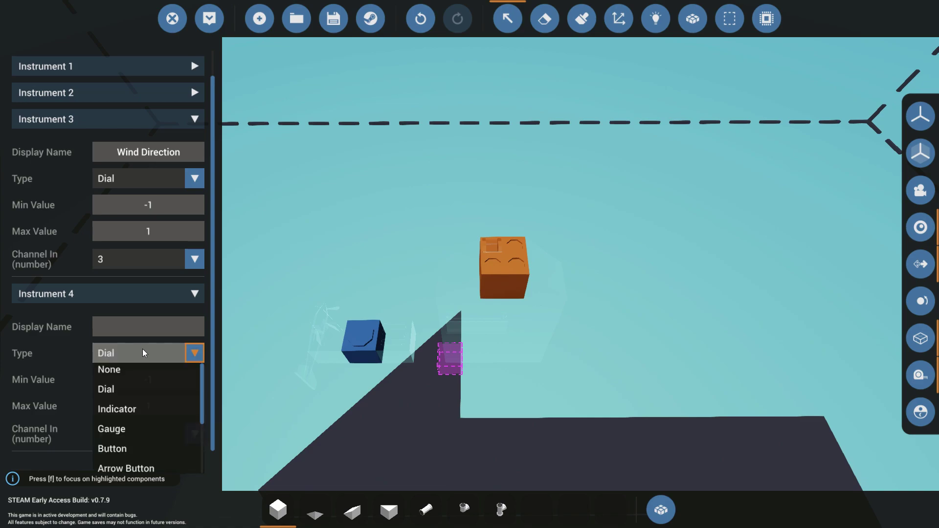
scroll(165, 416, down, 3)
scroll(164, 427, up, 2)
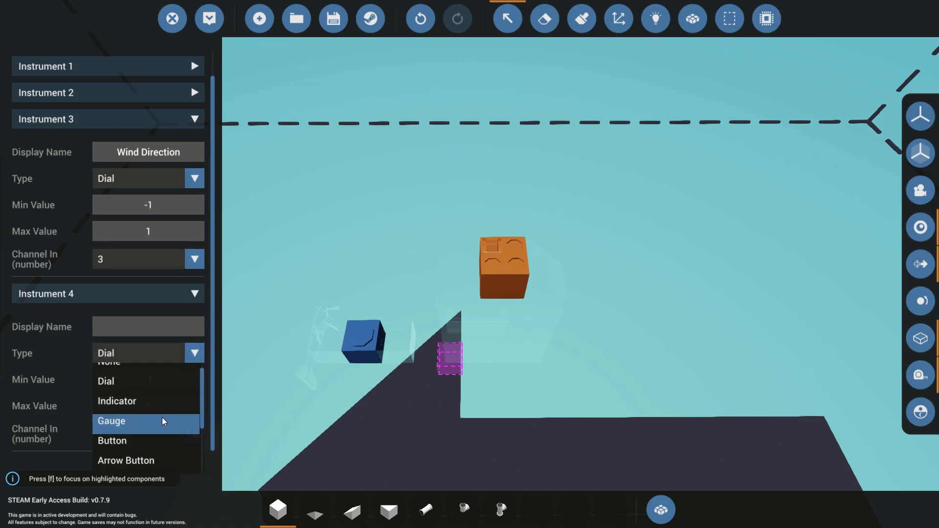
click(162, 418)
click(183, 380)
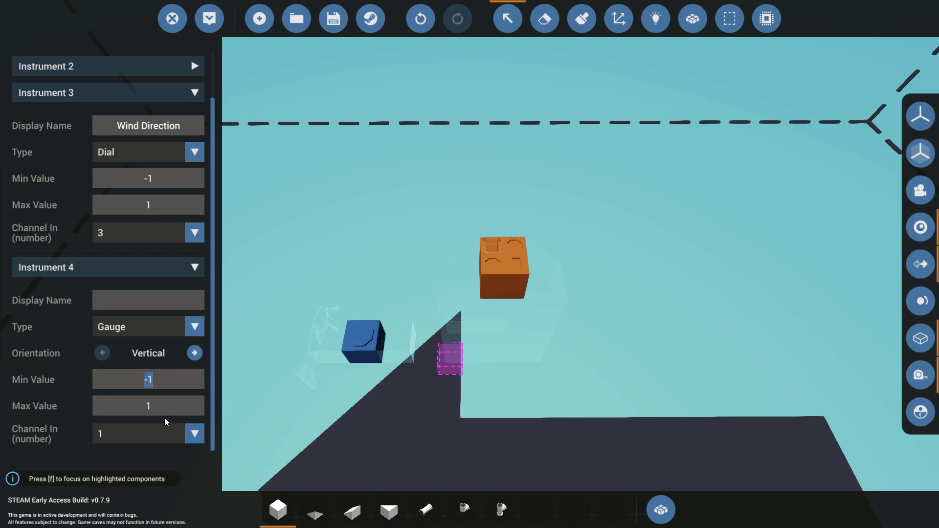
text(0)
click(505, 19)
click(504, 19)
- Search the component inventory for "wind" and read the wind sensor's description and logic outputs
click(666, 515)
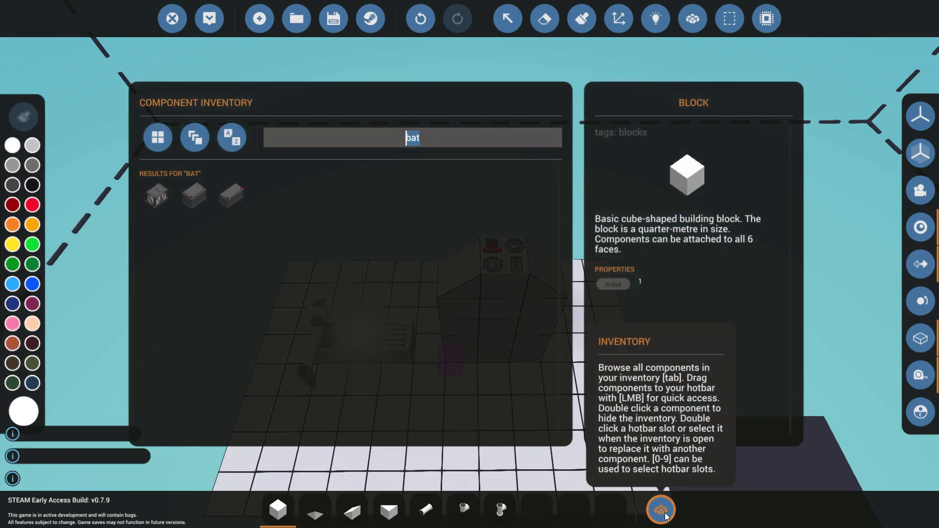
text(wind)
click(269, 230)
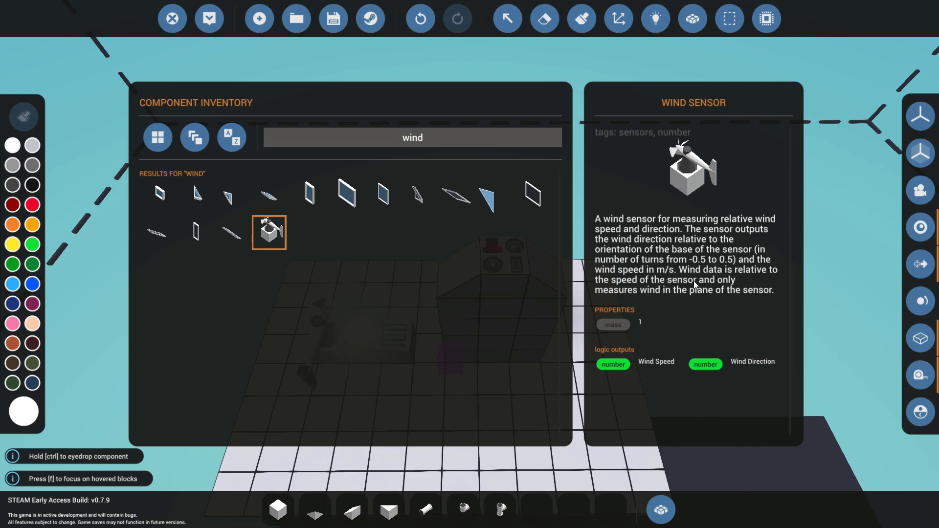
click(661, 497)
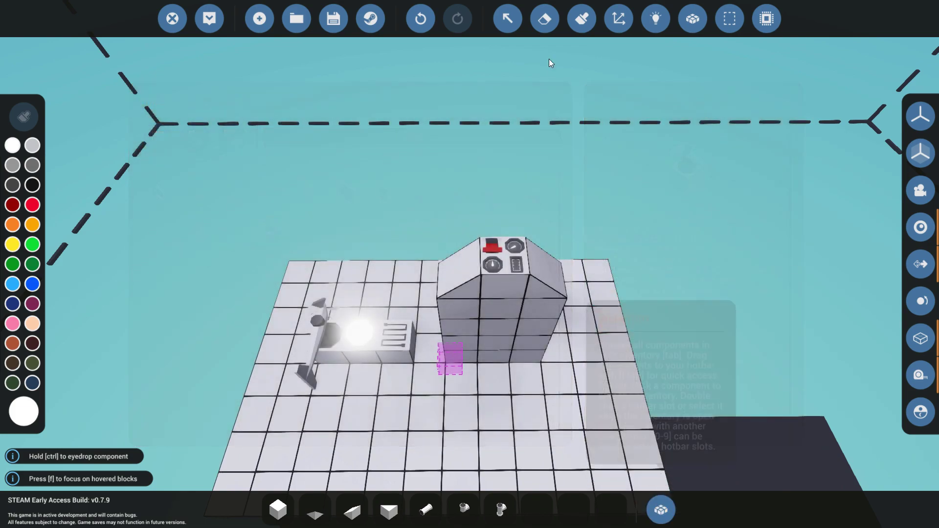
- Set the maximum value of Instrument 4's gauge on the instrument panel to 100
click(507, 18)
click(488, 251)
click(88, 172)
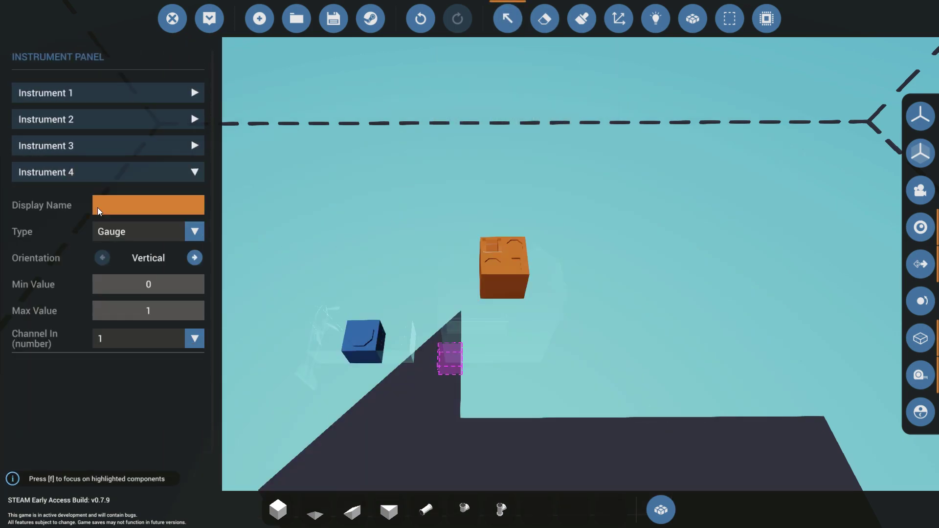
click(126, 313)
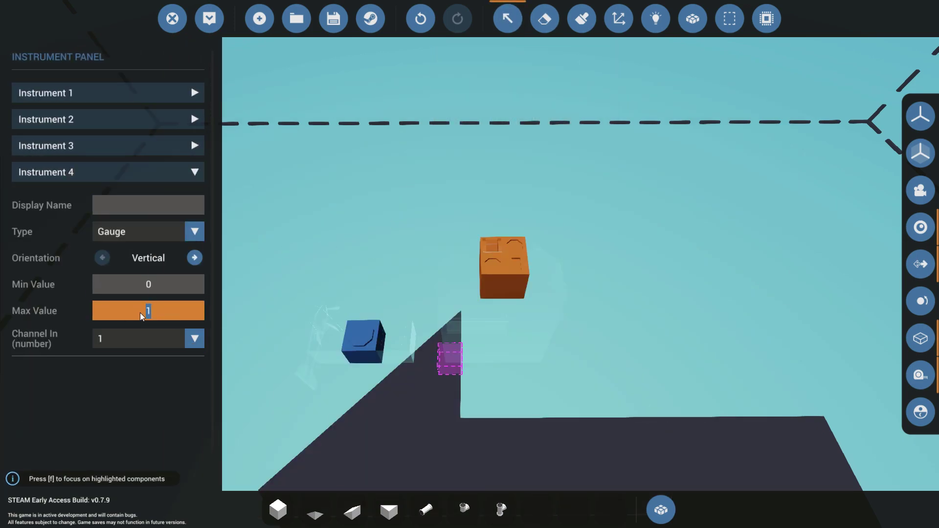
text(00)
key(Return)
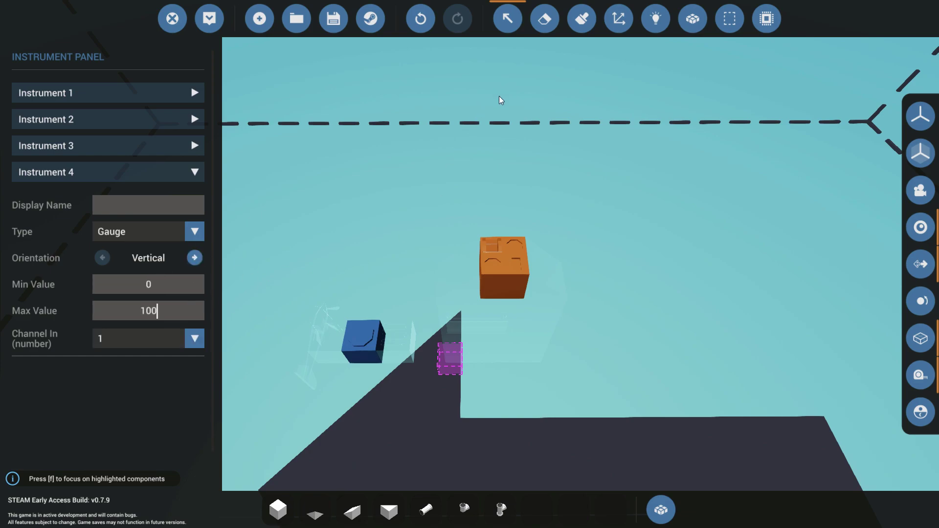
- Compare the gauge's horizontal and vertical orientations, keep it Vertical, and set Instrument 4's input channel to 4
click(194, 258)
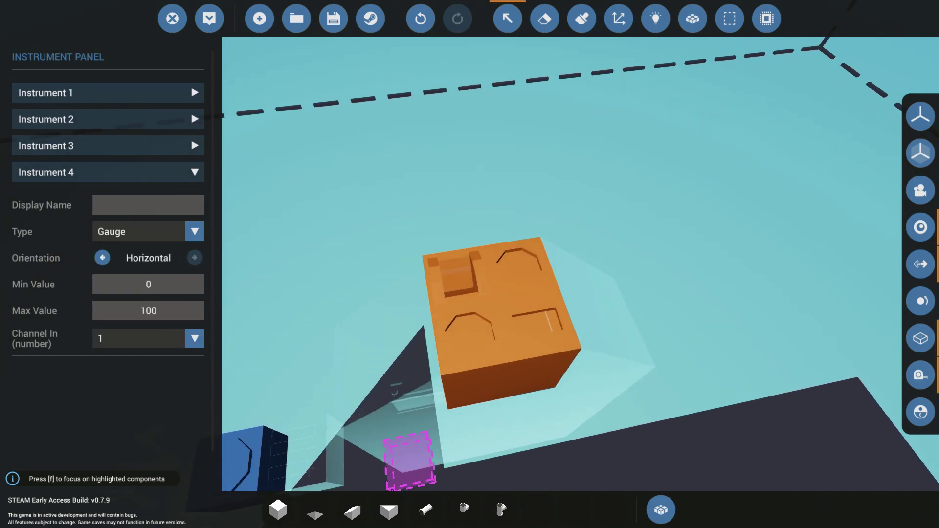
click(193, 258)
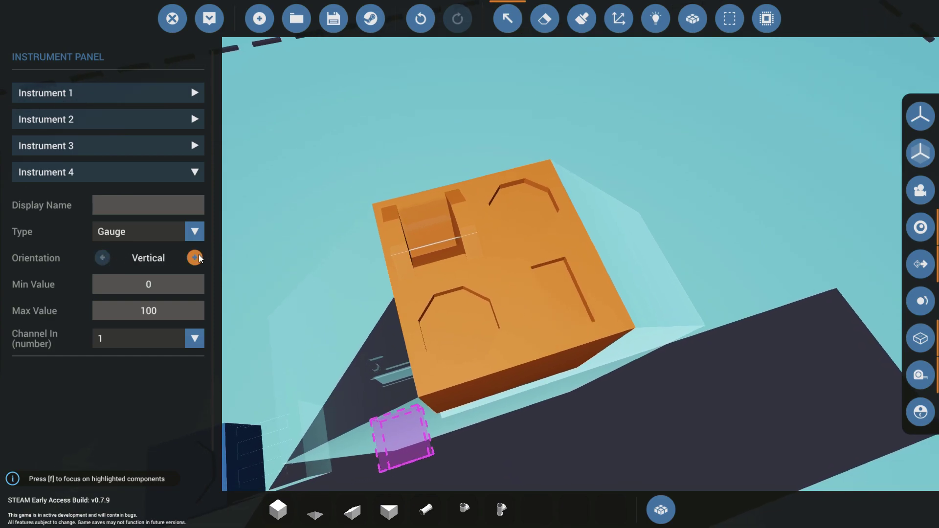
click(194, 257)
click(102, 258)
click(140, 338)
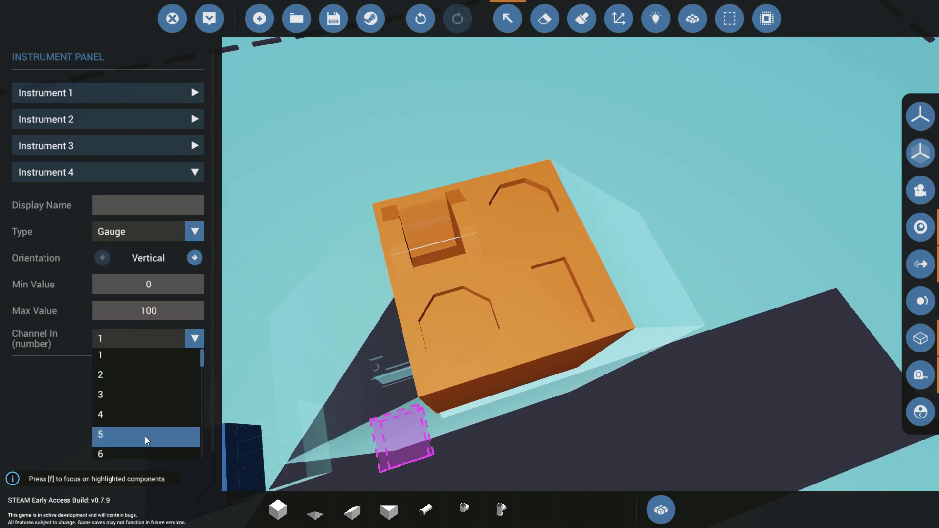
click(146, 415)
click(513, 15)
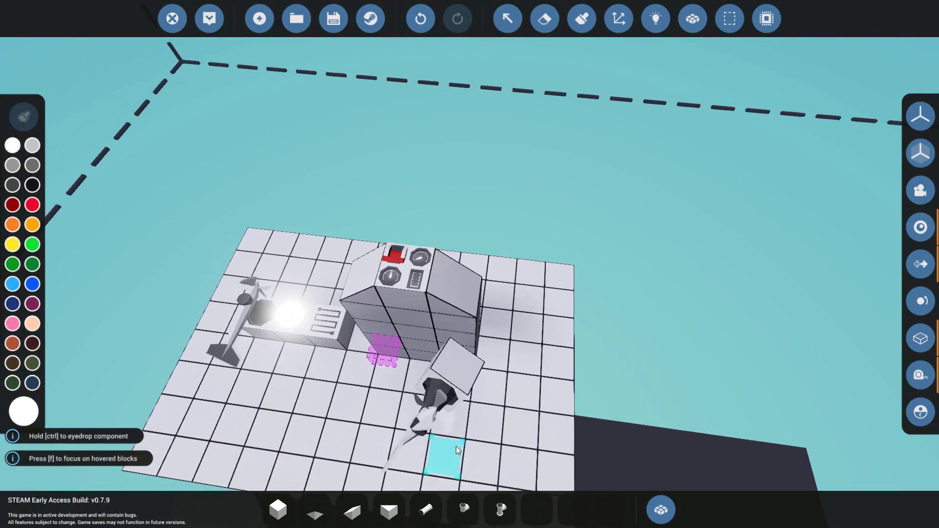
- Paint the instrument panel's lower dial green and its upper dial orange using additive painting
key(w)
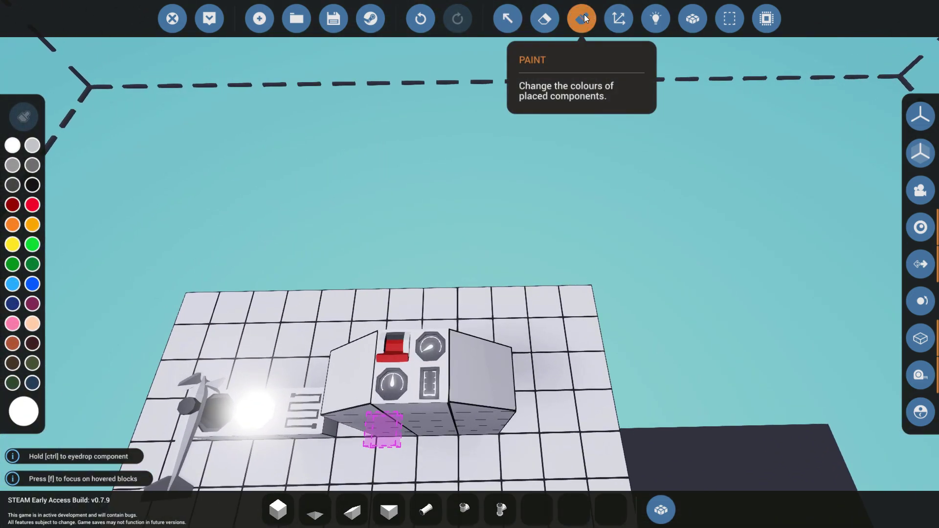
click(24, 116)
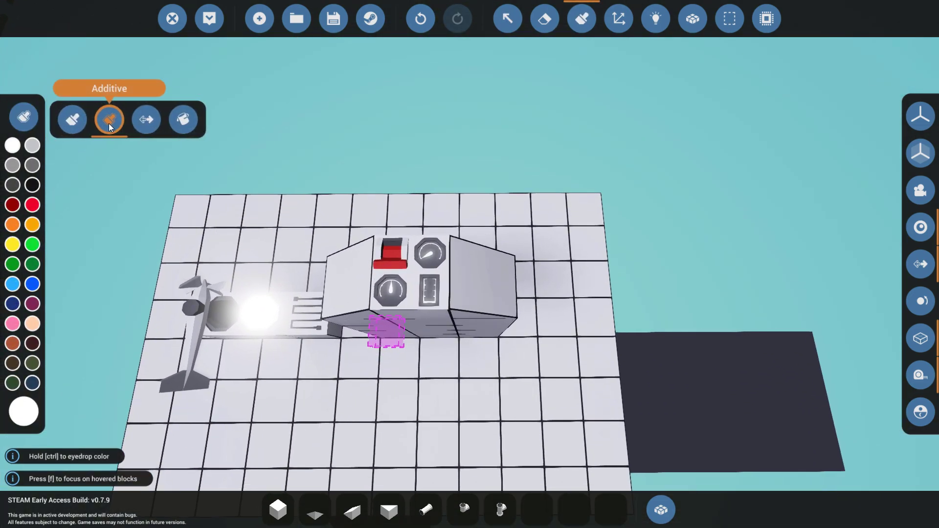
click(12, 284)
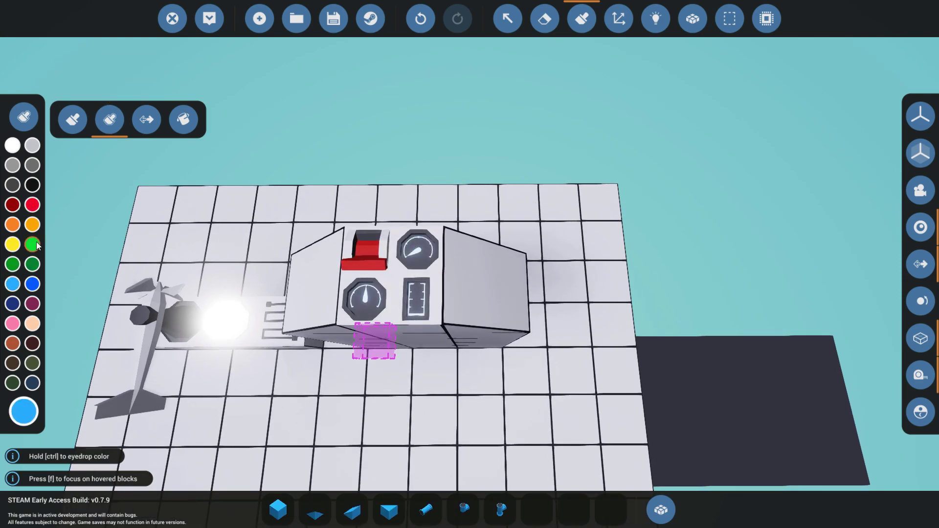
click(32, 225)
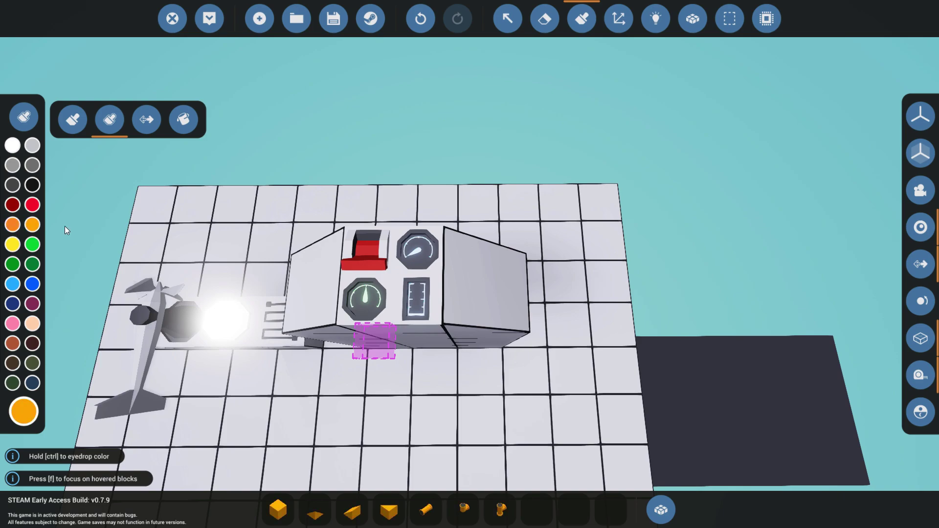
click(423, 249)
drag(518, 357, 533, 344)
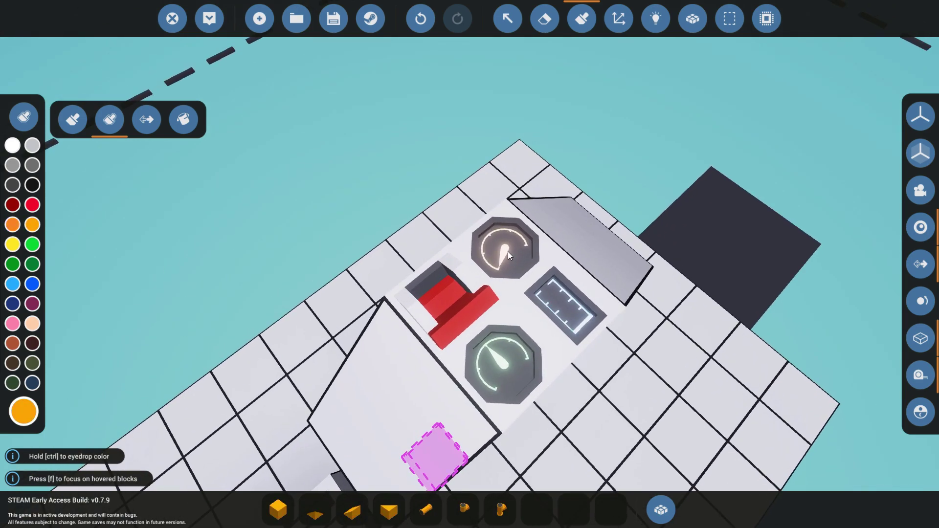
drag(507, 252, 441, 219)
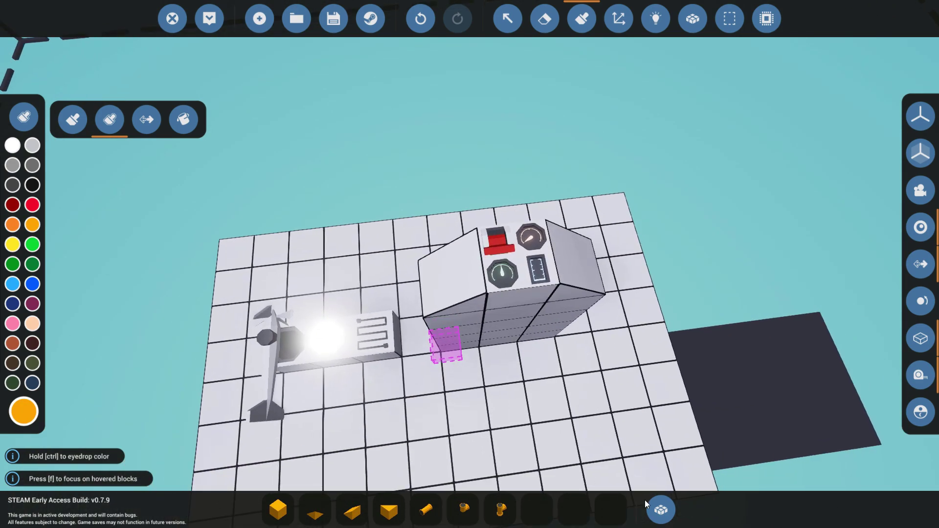
- Search the component inventory for "on s" and place the square button on the floor in front of the panel's pedestal
click(655, 507)
text(on s)
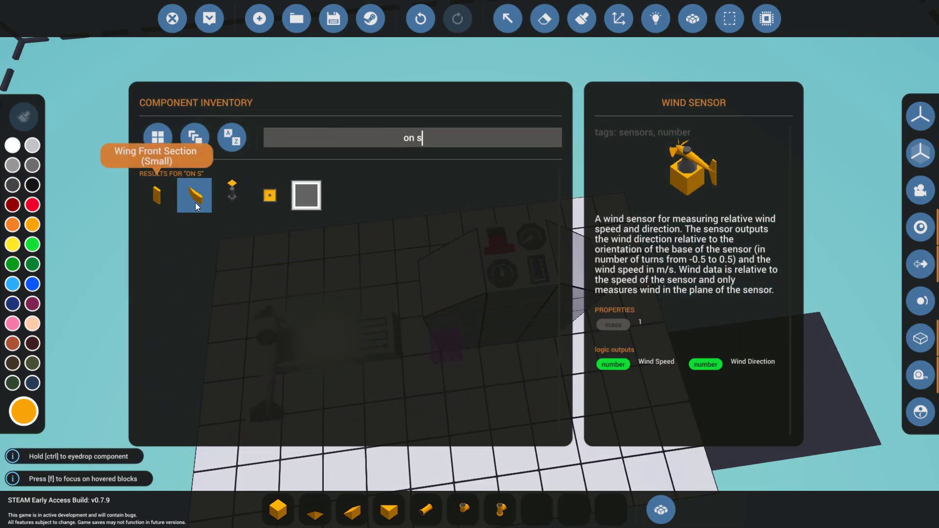
click(661, 510)
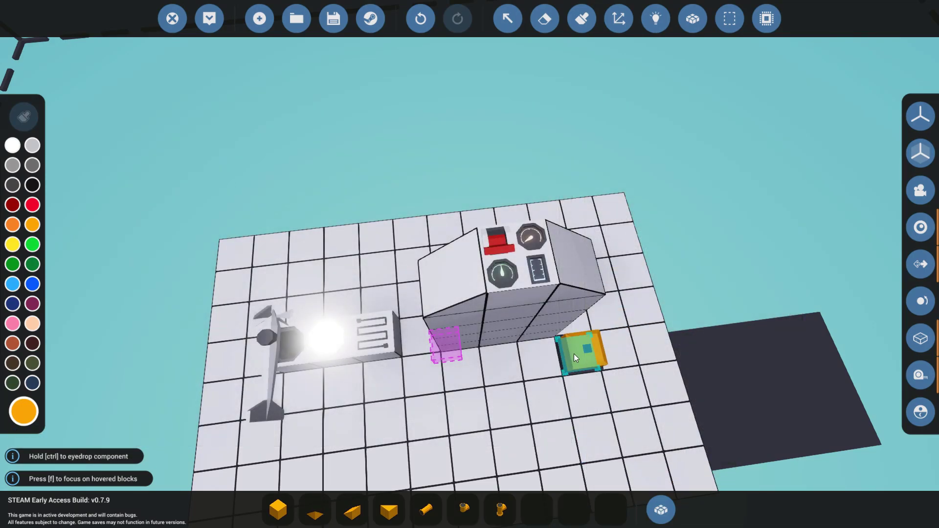
click(540, 358)
- Connect the button's on/off output to the instrument panel's Backlight input
click(655, 19)
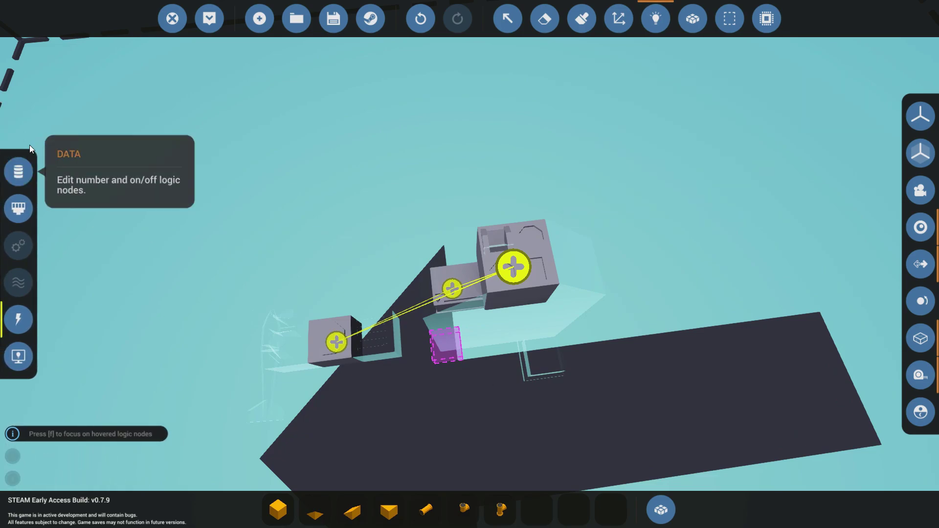
drag(543, 356, 512, 267)
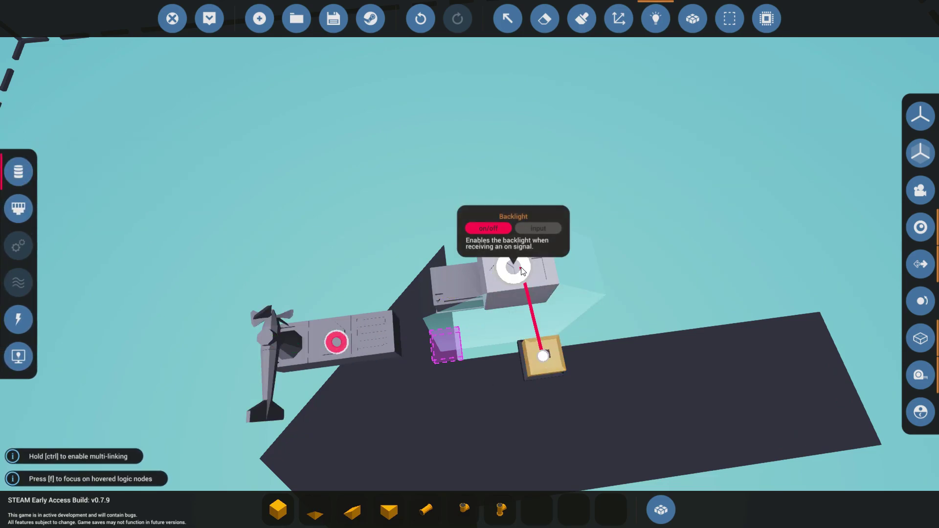
drag(615, 113, 559, 73)
key(space)
key(w)
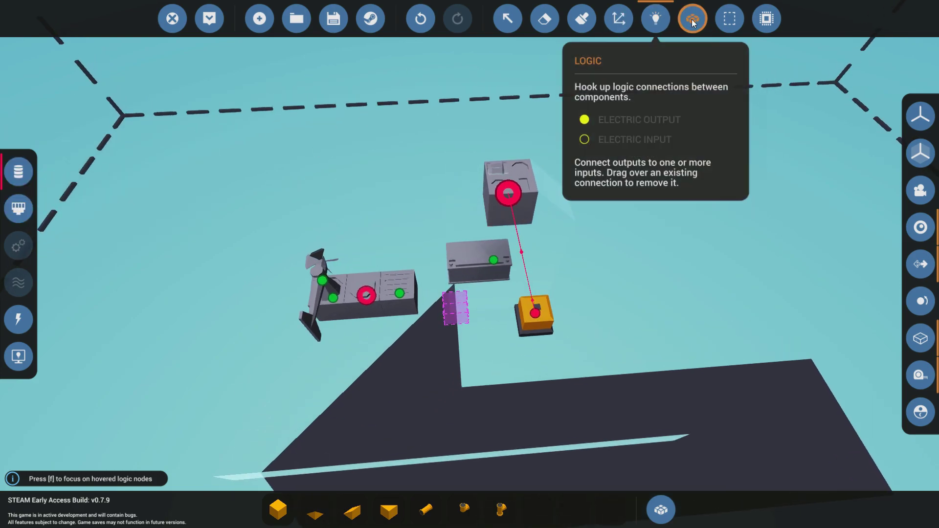
- Examine the light's on/off switch input and the instrument panel's composite nodes, including Signal Out, and leave logic editing
key(w)
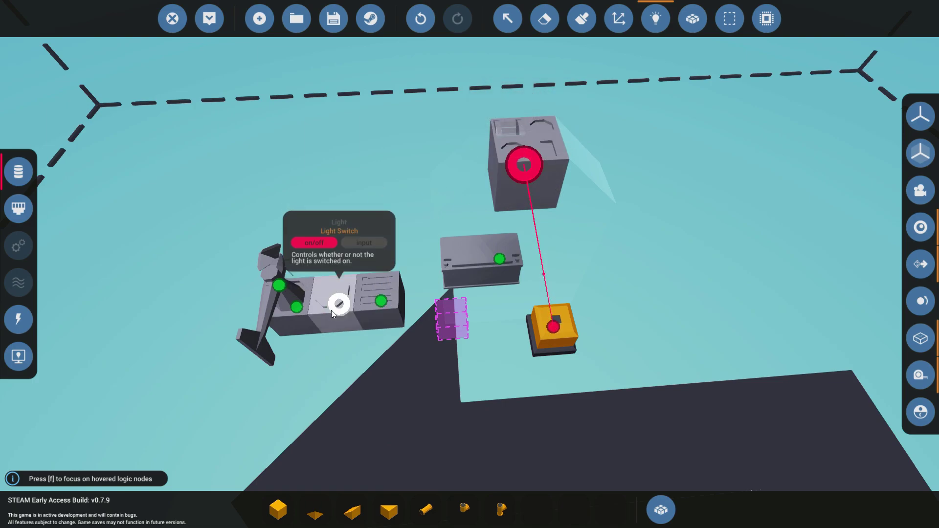
click(18, 208)
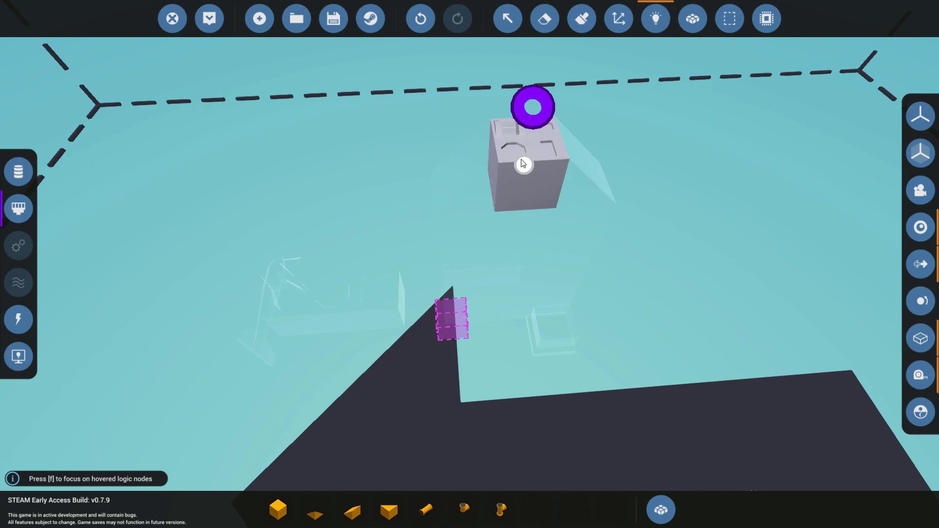
drag(356, 252, 513, 268)
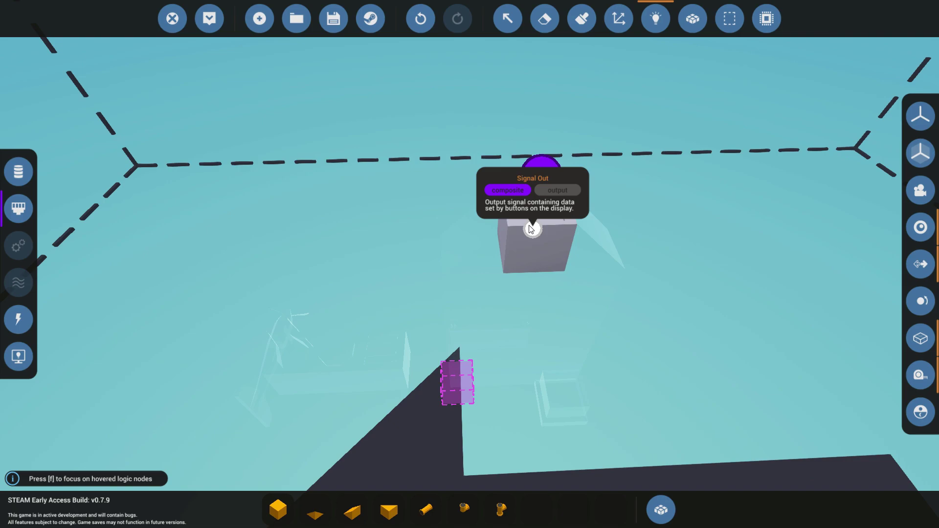
mouse_move(535, 230)
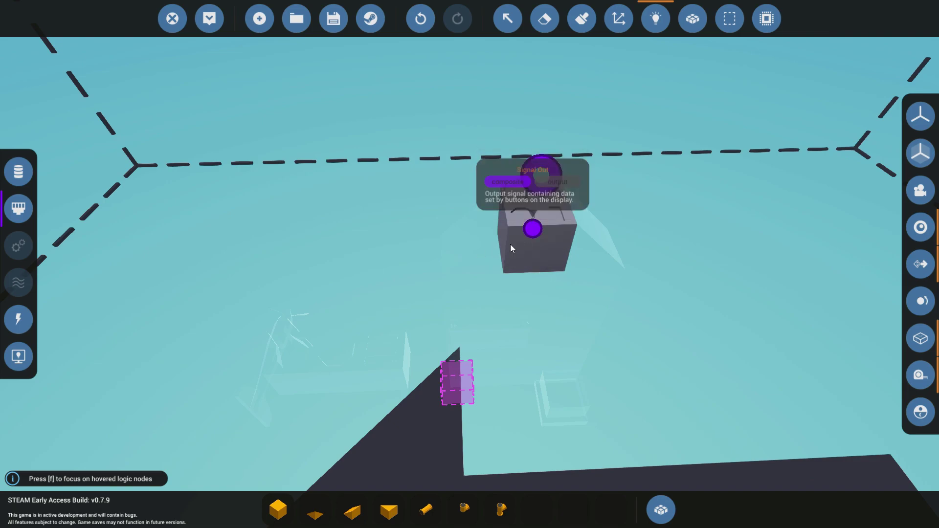
mouse_move(538, 174)
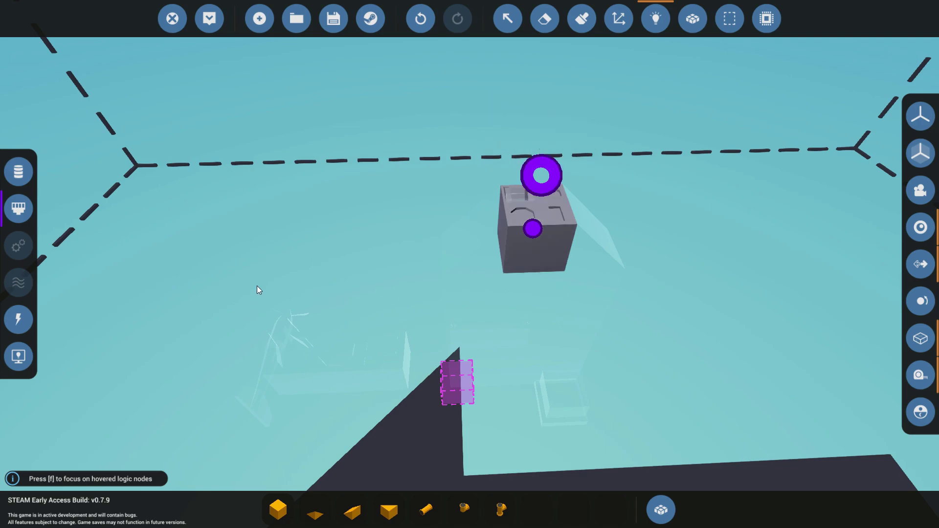
click(19, 171)
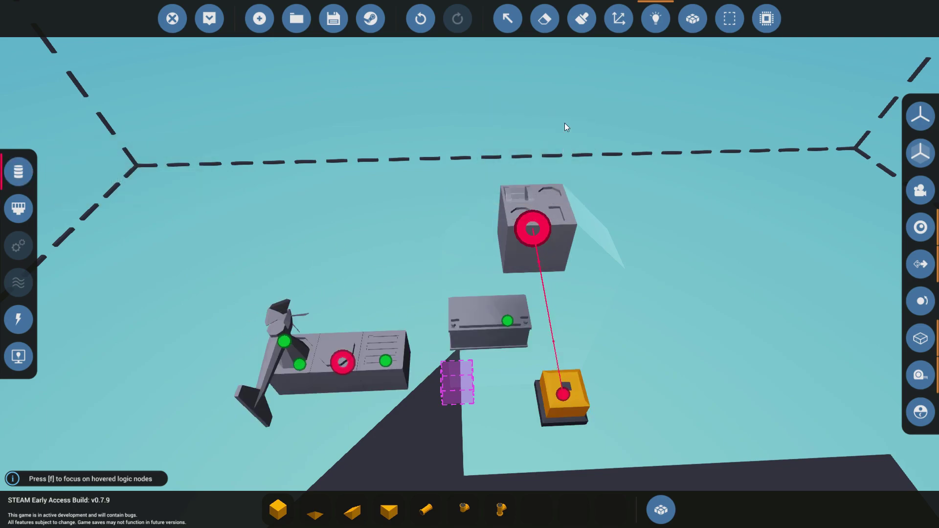
click(656, 19)
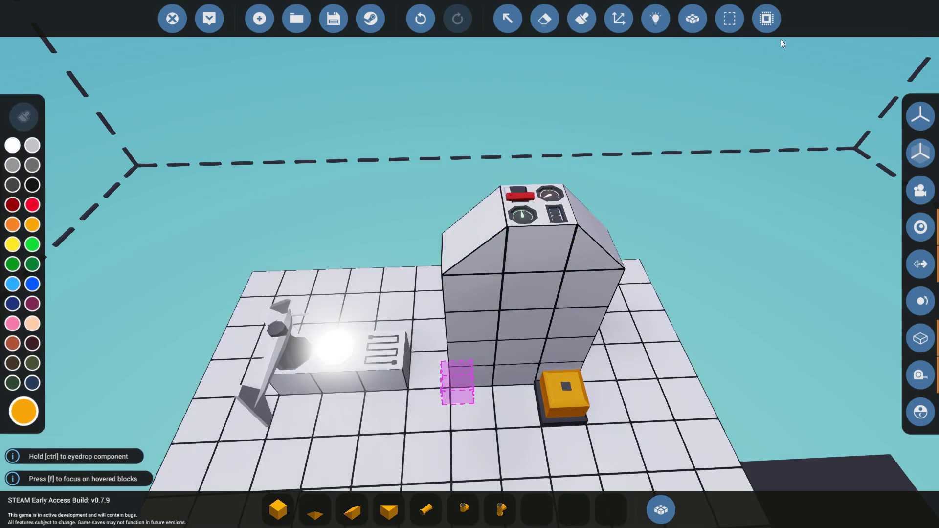